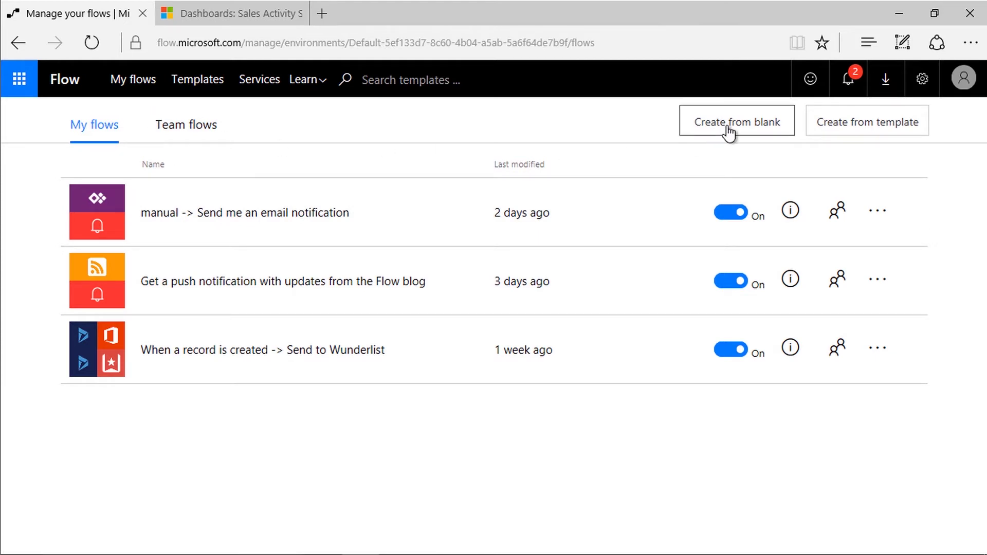
Step: Create a blank flow that starts with the Dynamics 365 trigger "When a record is created"
left_click(728, 129)
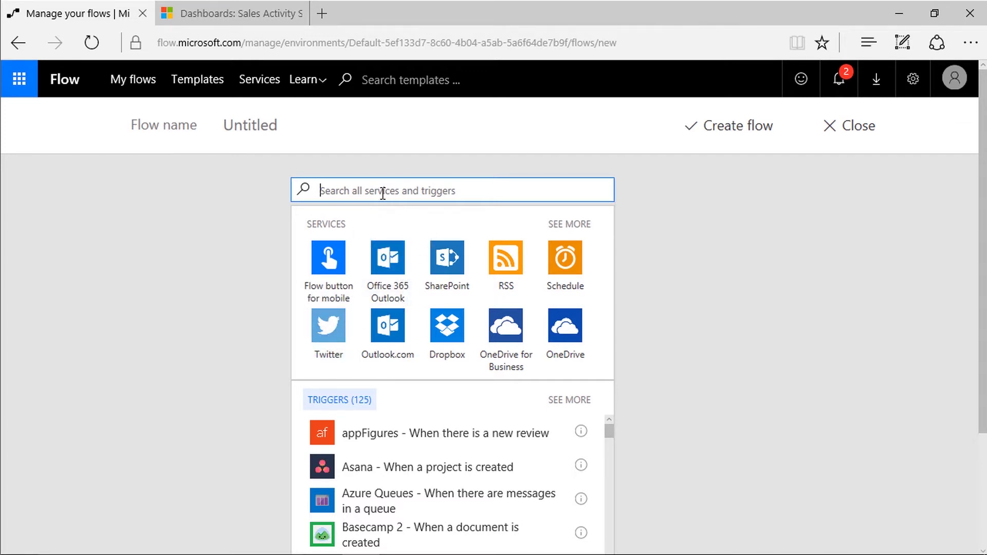
type("dy")
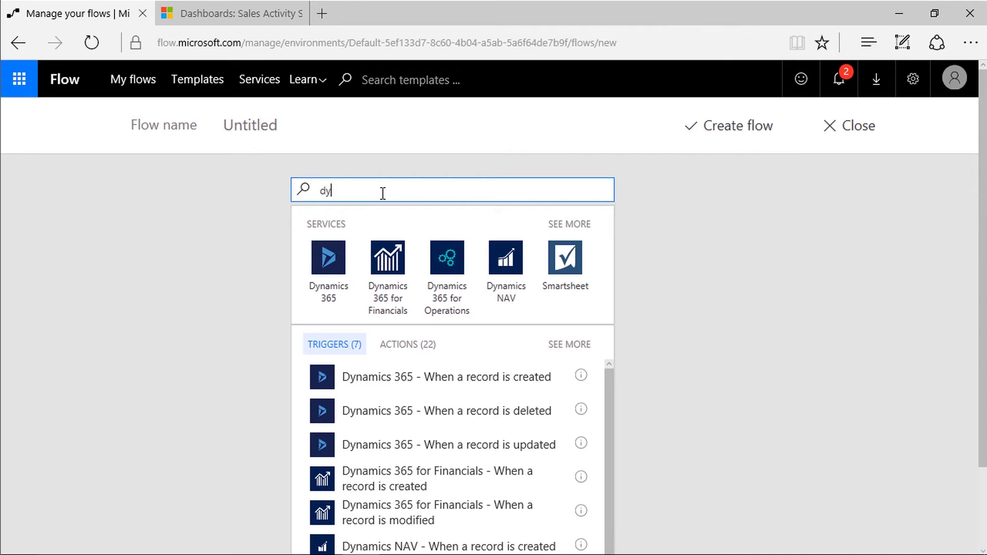
type("n")
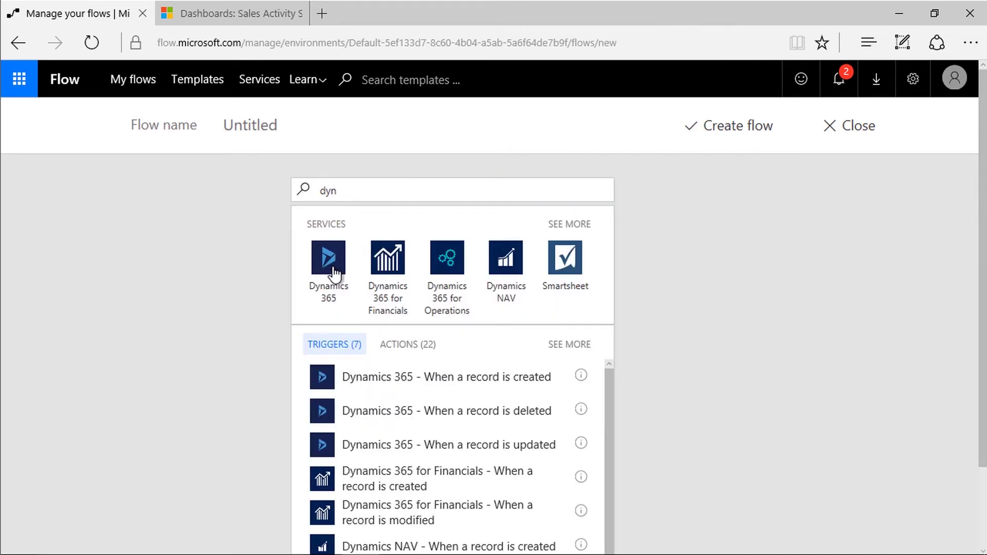
left_click(400, 383)
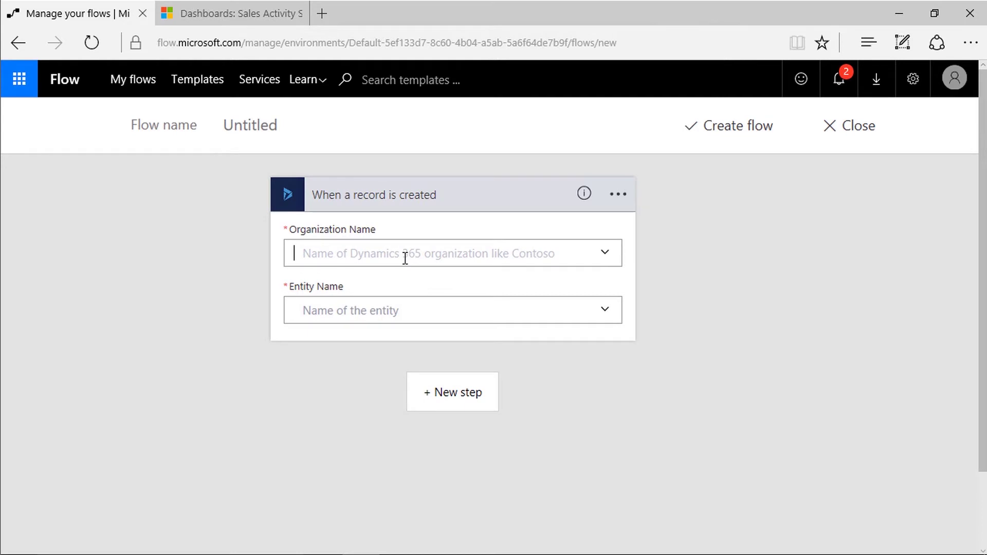
Step: Set the trigger's organization to Power Apps course and its entity to Cases
left_click(405, 257)
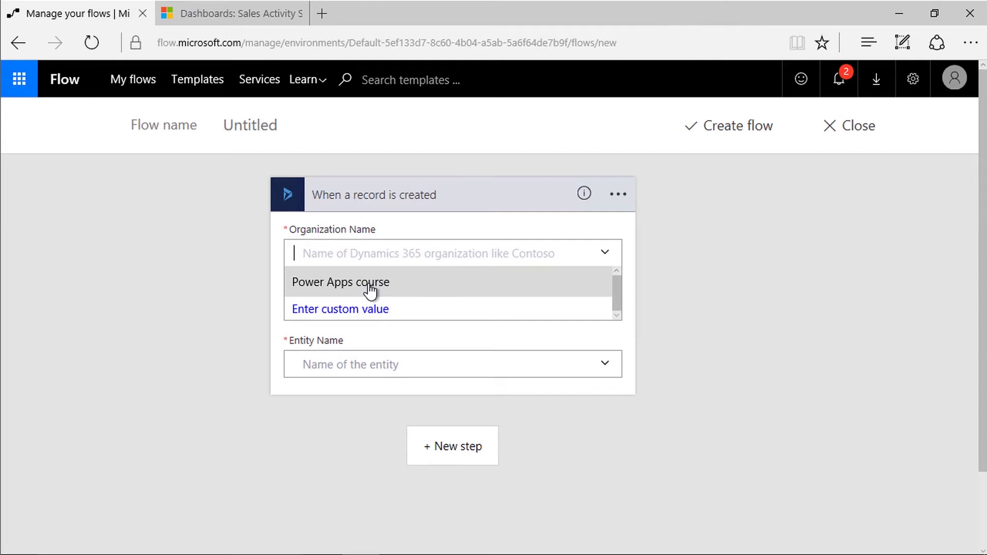
left_click(370, 291)
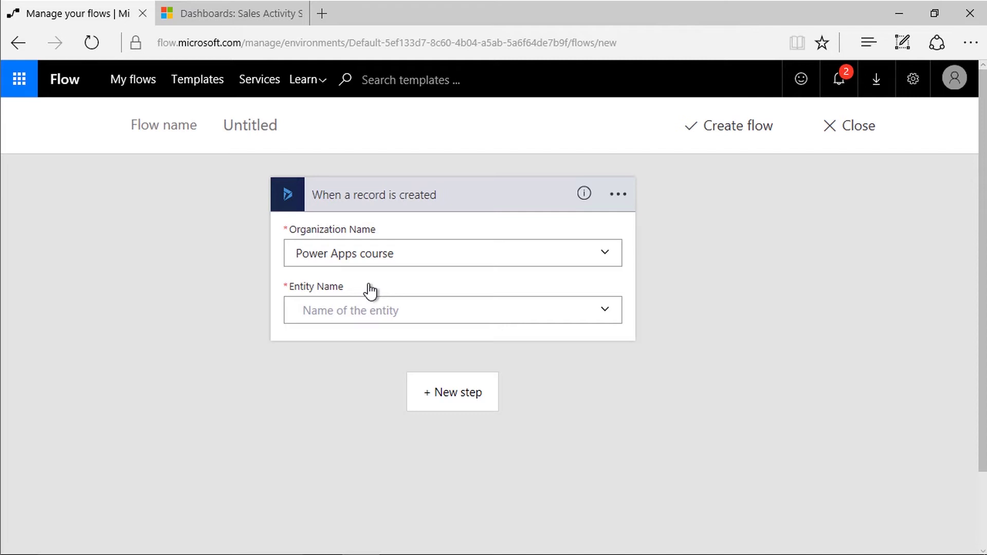
left_click(424, 316)
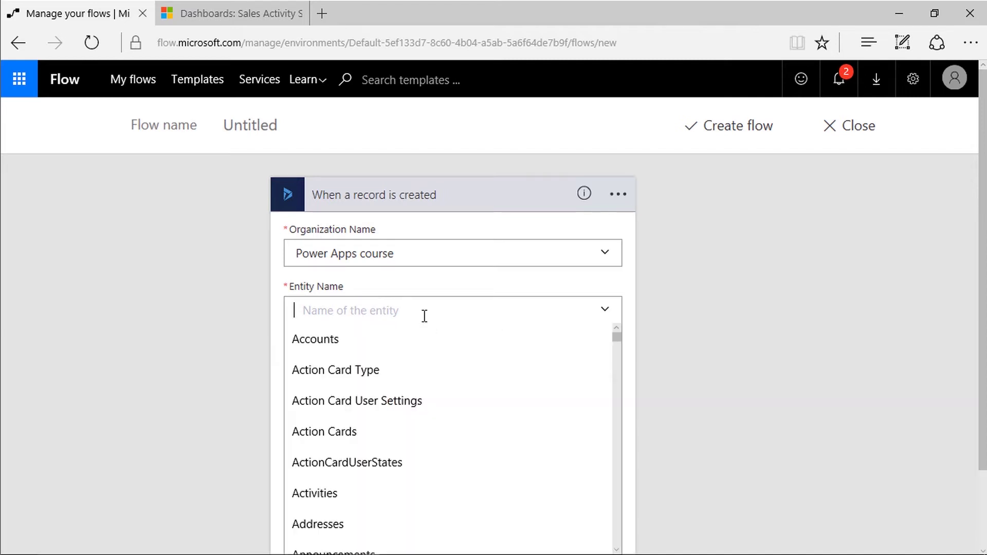
type("case")
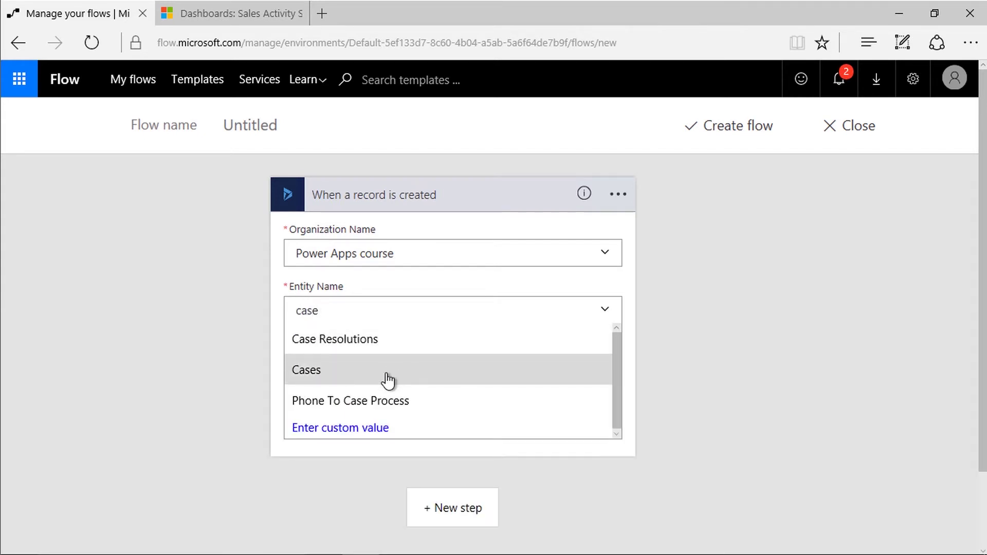
left_click(389, 369)
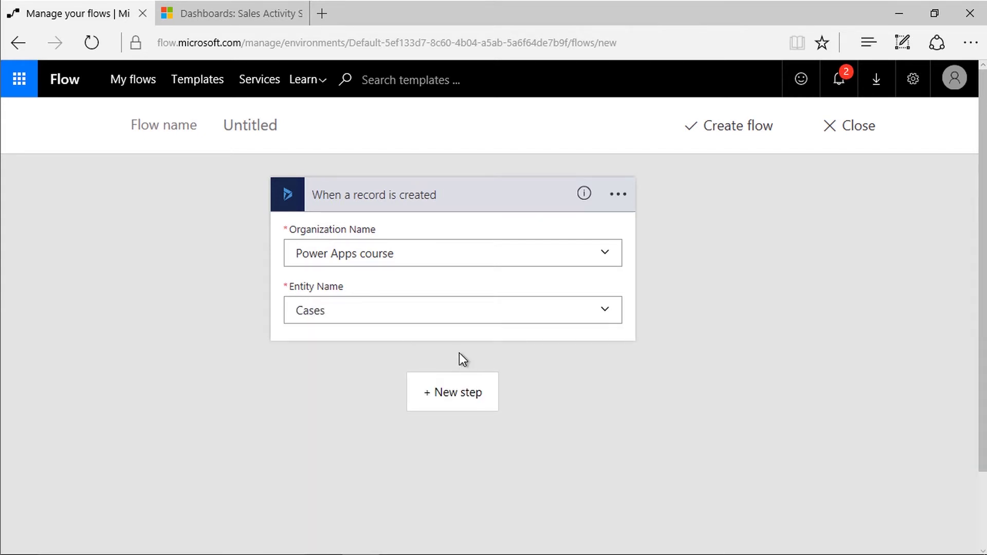
Step: Add a condition after the trigger, using the case's Priority dynamic content as its object name
left_click(477, 402)
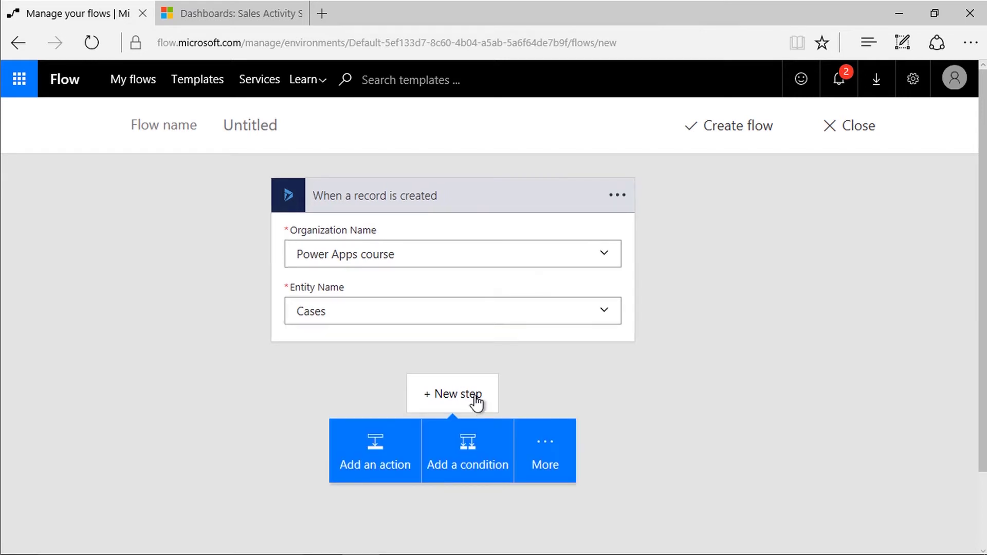
left_click(461, 456)
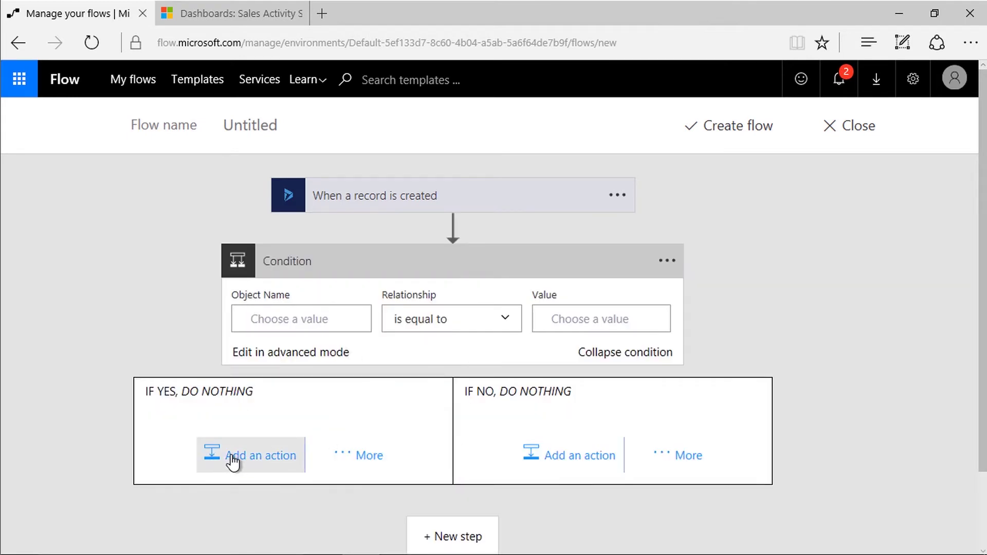
left_click(311, 319)
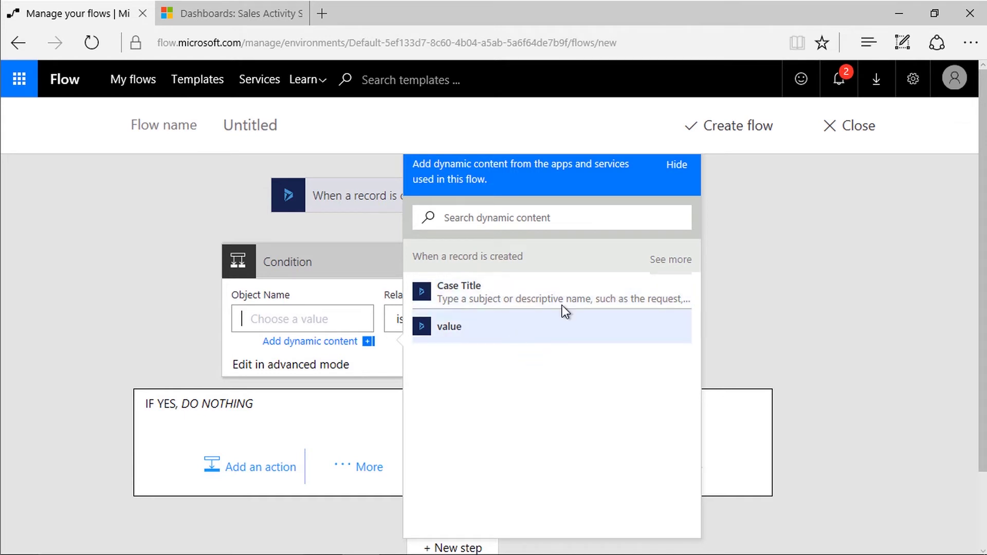
left_click(665, 262)
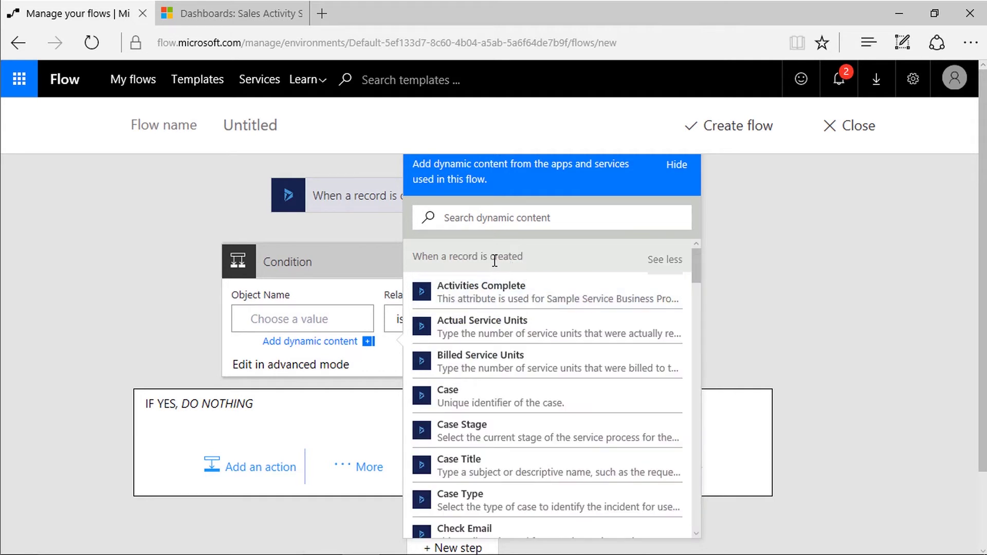
left_click(476, 220)
type("prior")
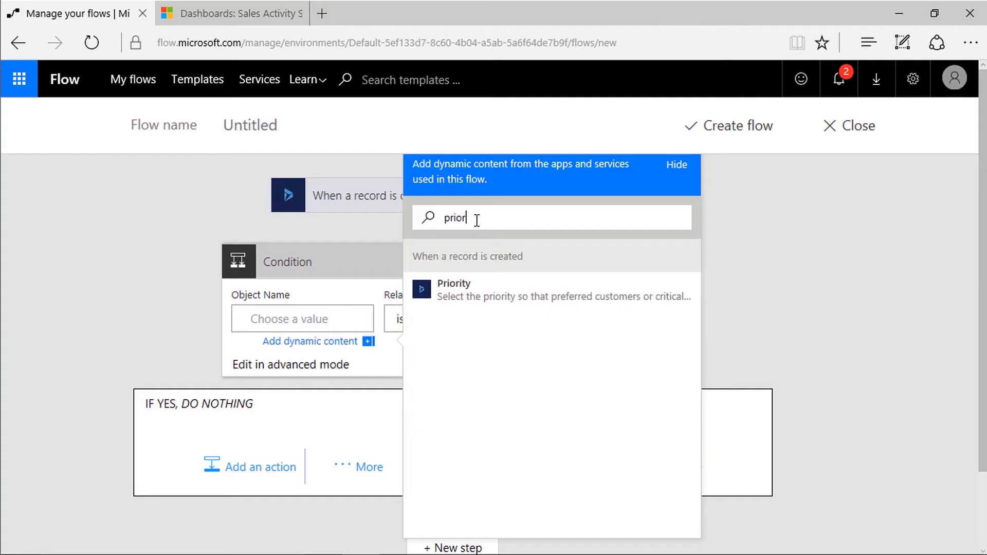
left_click(473, 290)
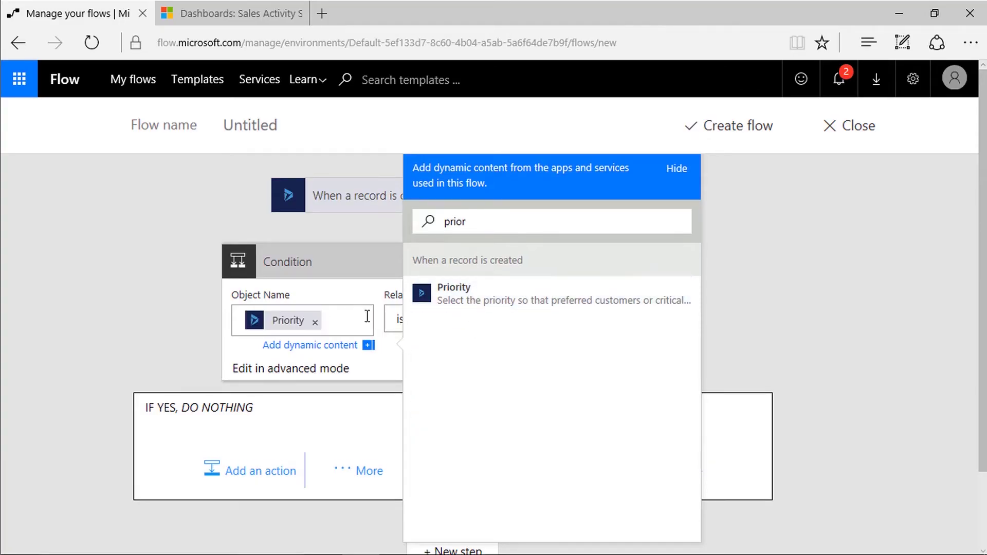
left_click(678, 169)
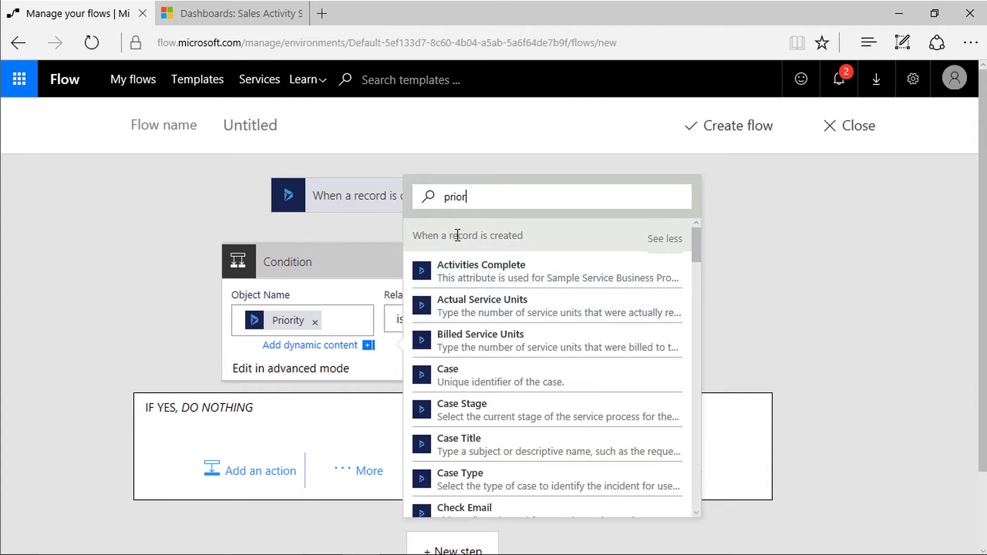
Step: Complete the condition so that Priority is equal to 1
left_click(393, 321)
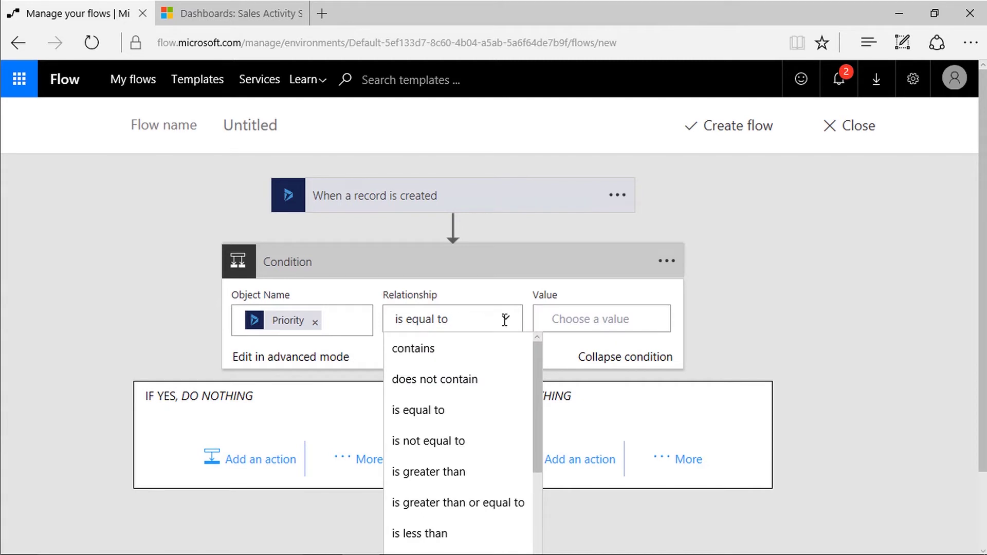
left_click(599, 318)
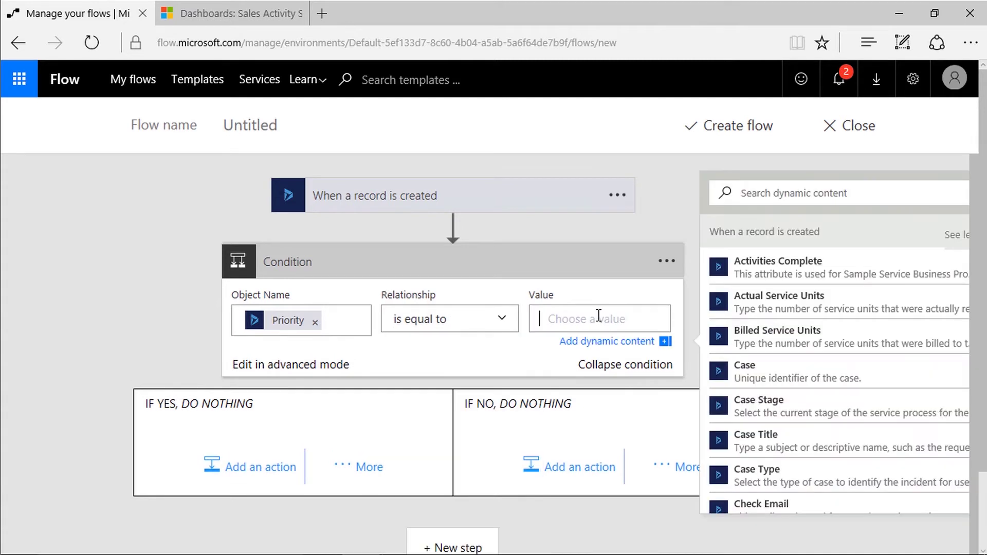
type("1")
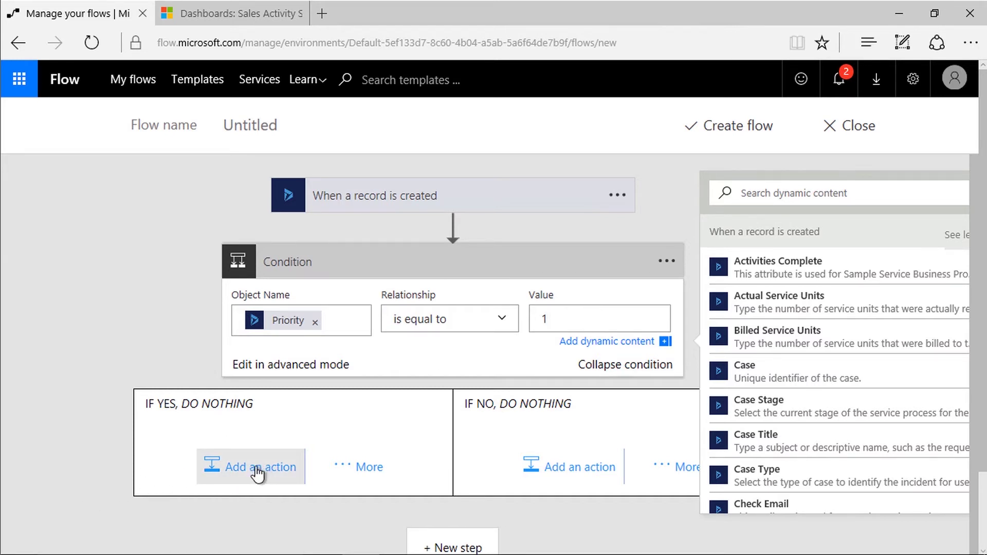
Step: Add the Notifications action "Send me a mobile notification" to the condition's If yes branch
left_click(293, 468)
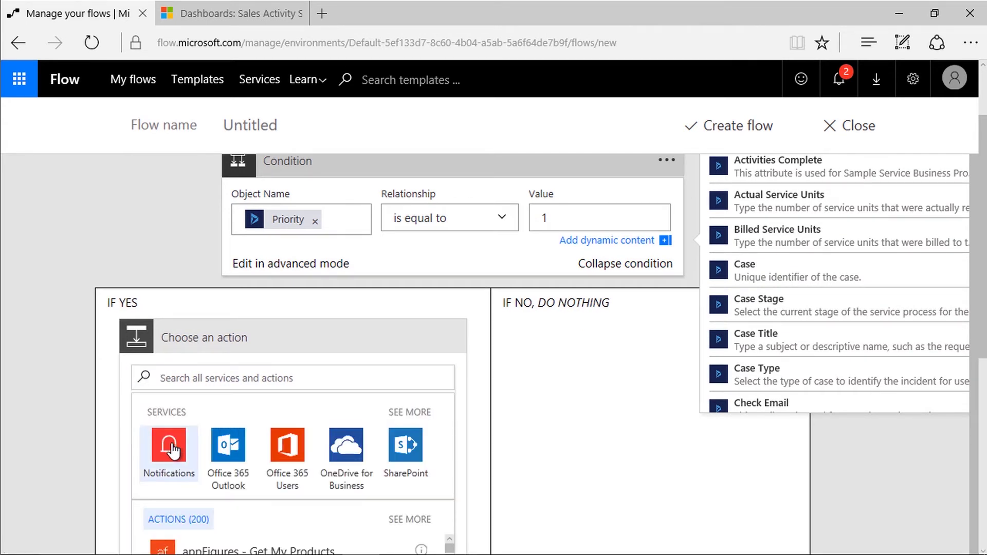
left_click(165, 450)
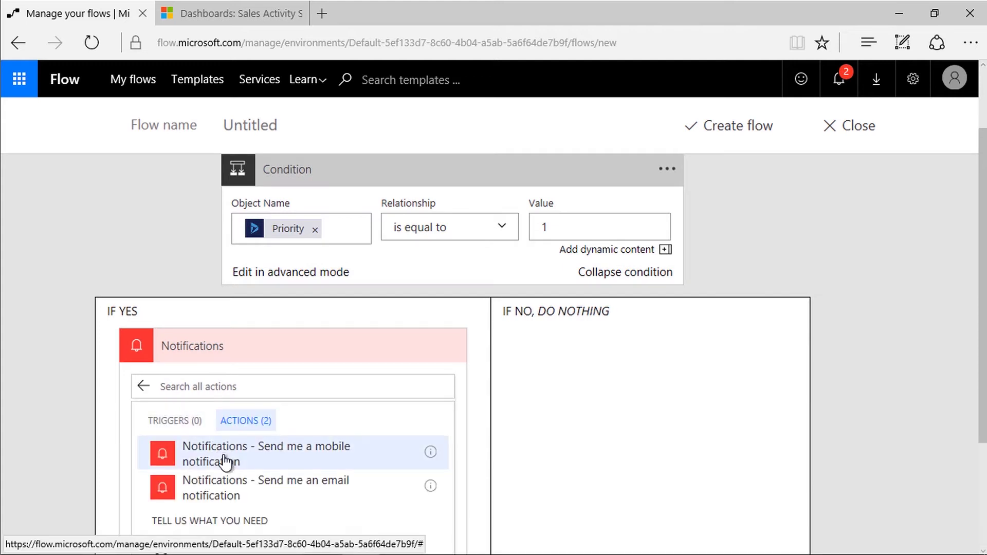
left_click(226, 460)
Step: Set the mobile notification's text to "New Case -" followed by the Case Title dynamic content
left_click(209, 407)
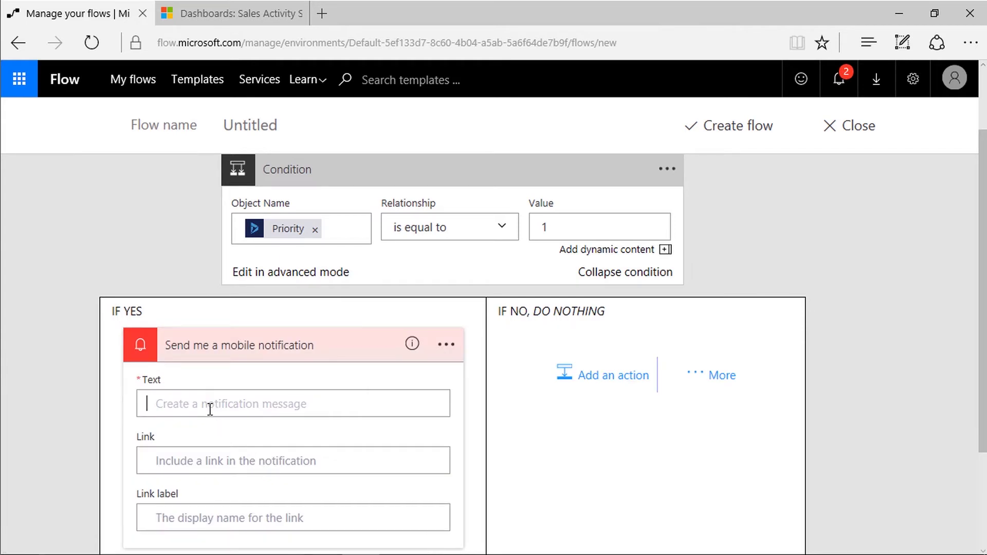
type("New Case -")
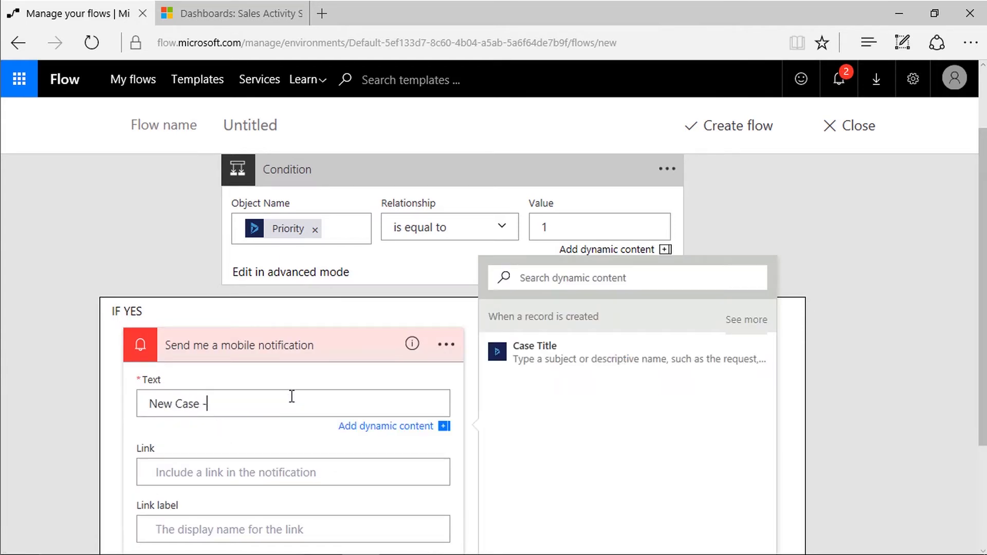
left_click(592, 359)
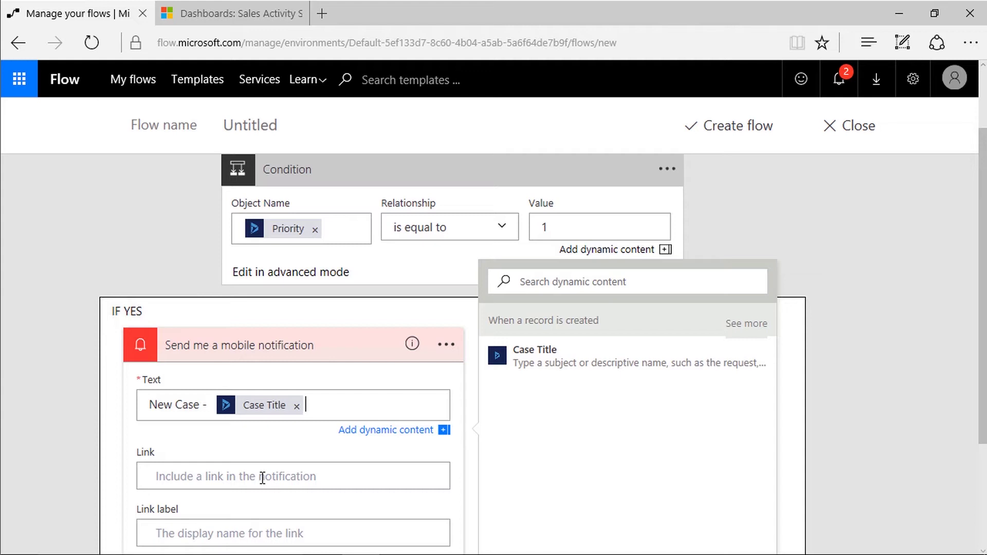
Step: Name the flow "Notify of high priority", create it and finish editing
scroll(371, 505, "down", 2)
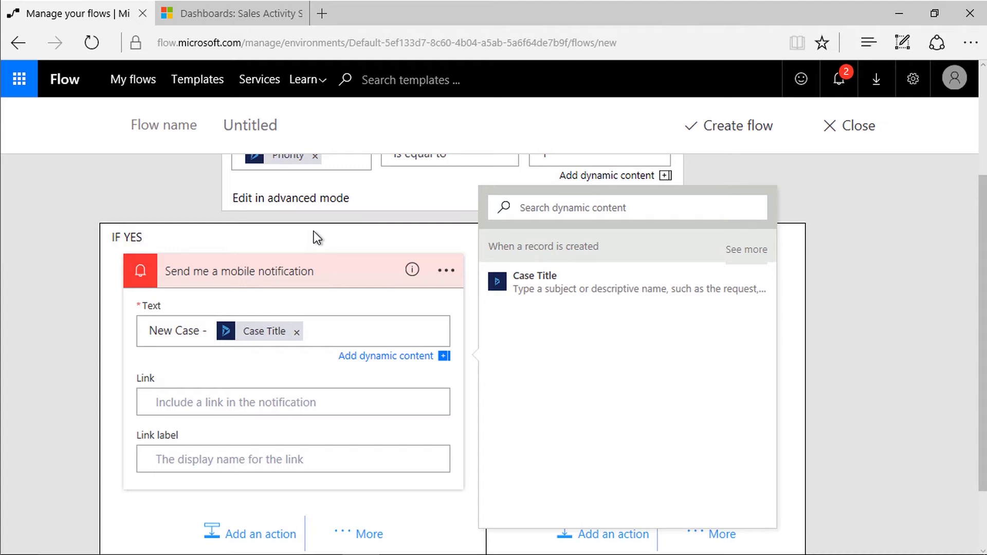
left_click(269, 130)
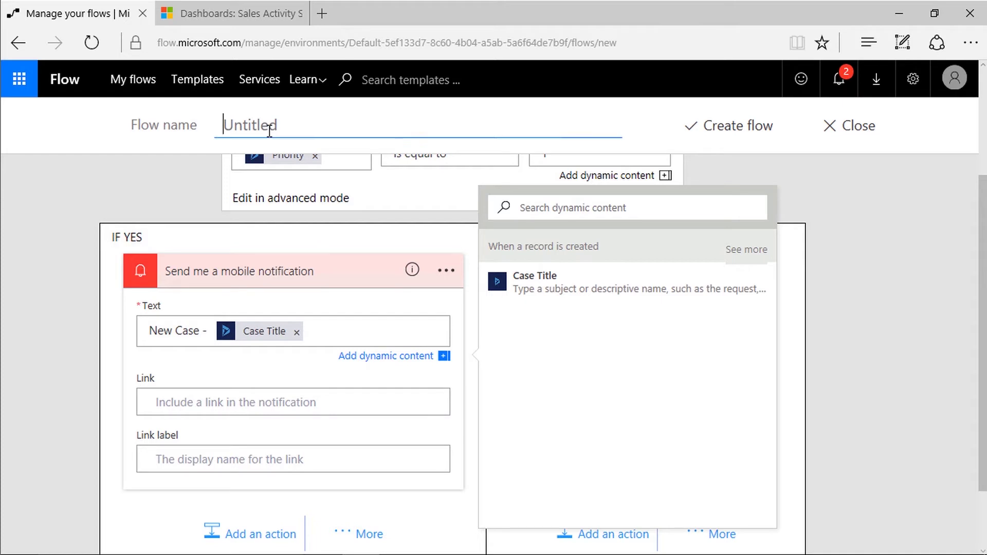
type("Notif")
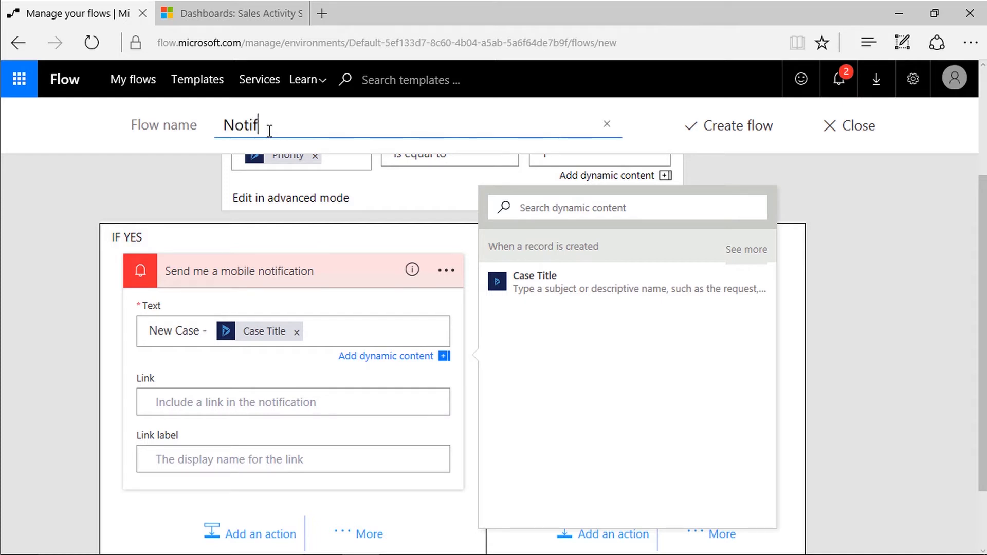
type("y of high prio")
key("BackSpace")
type("riority")
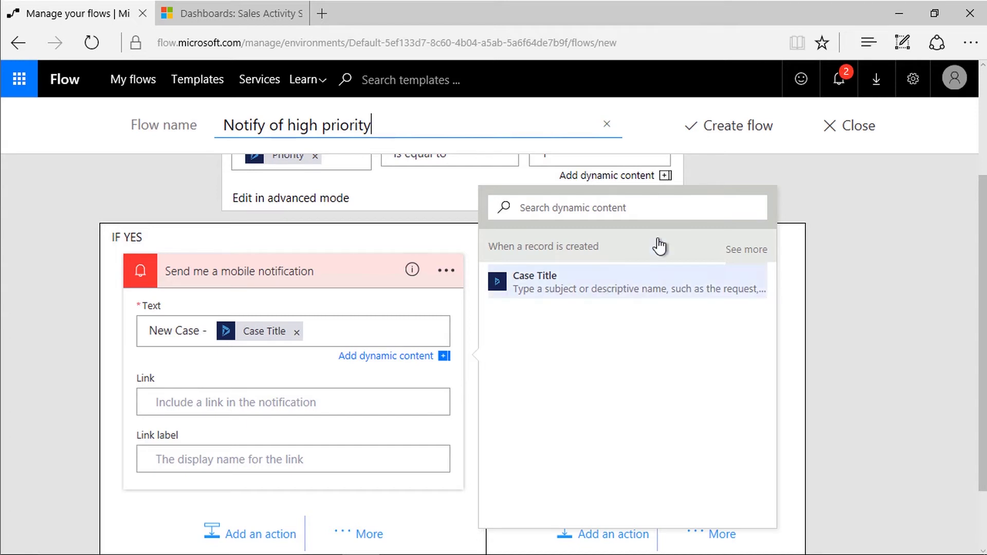
left_click(734, 130)
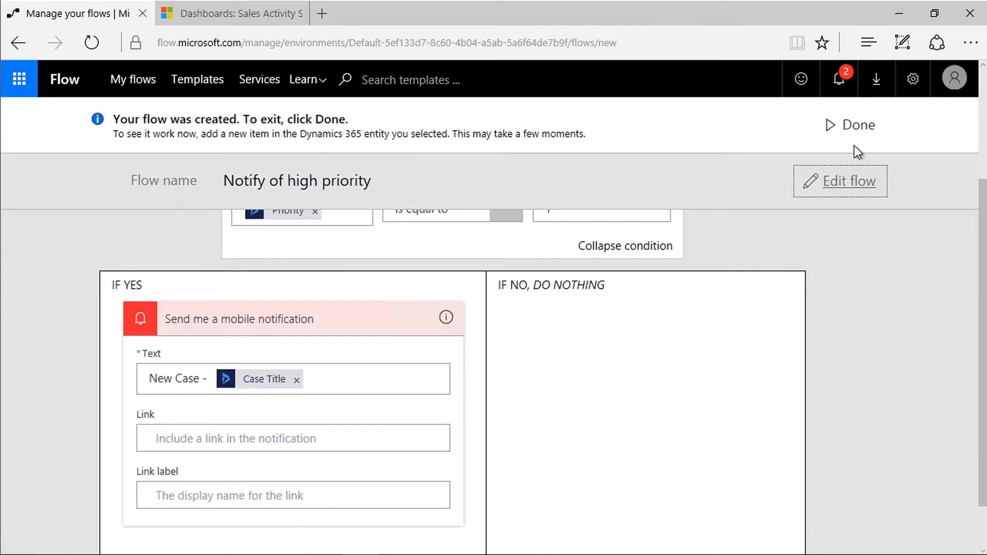
left_click(862, 132)
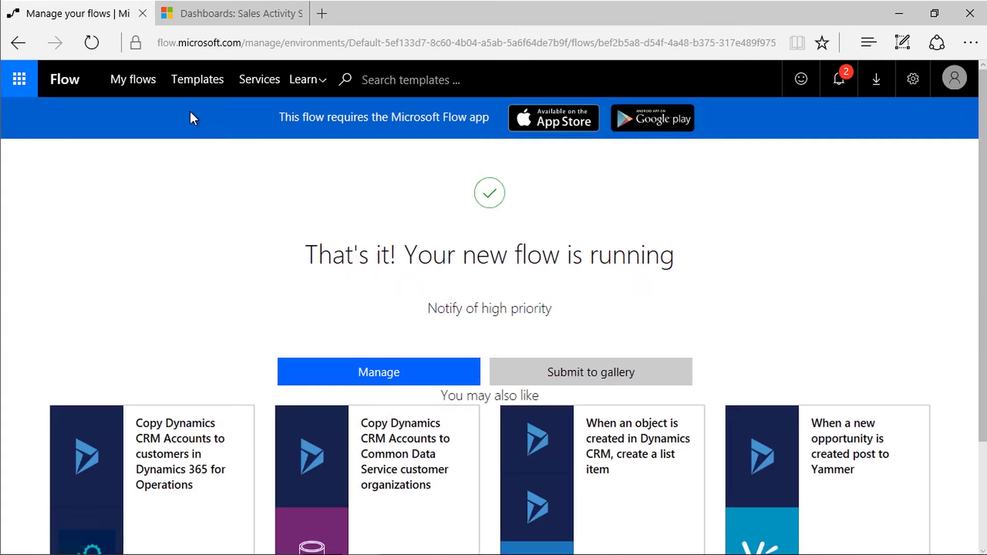
Step: In the list of own flows, switch Notify of high priority off and back on, and view its run history
left_click(139, 81)
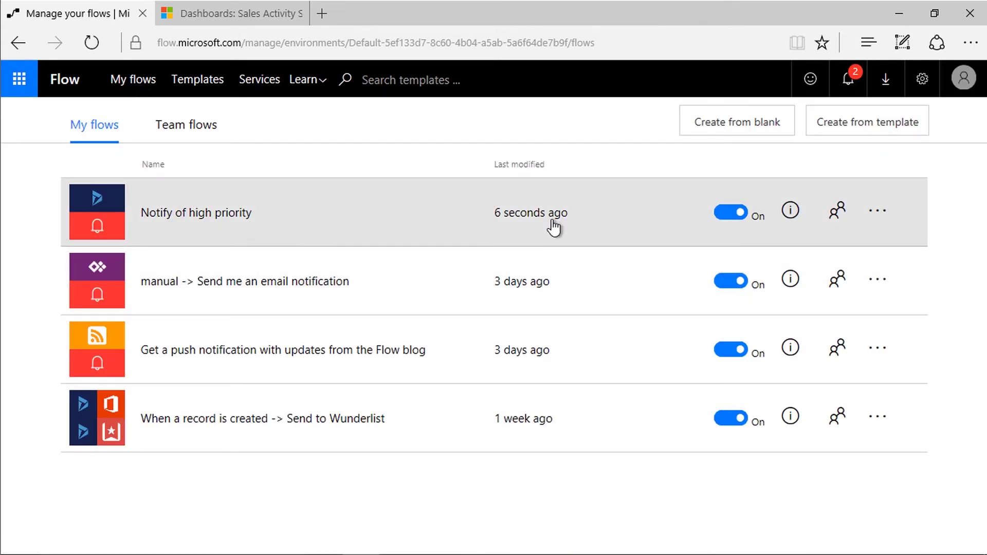
left_click(728, 222)
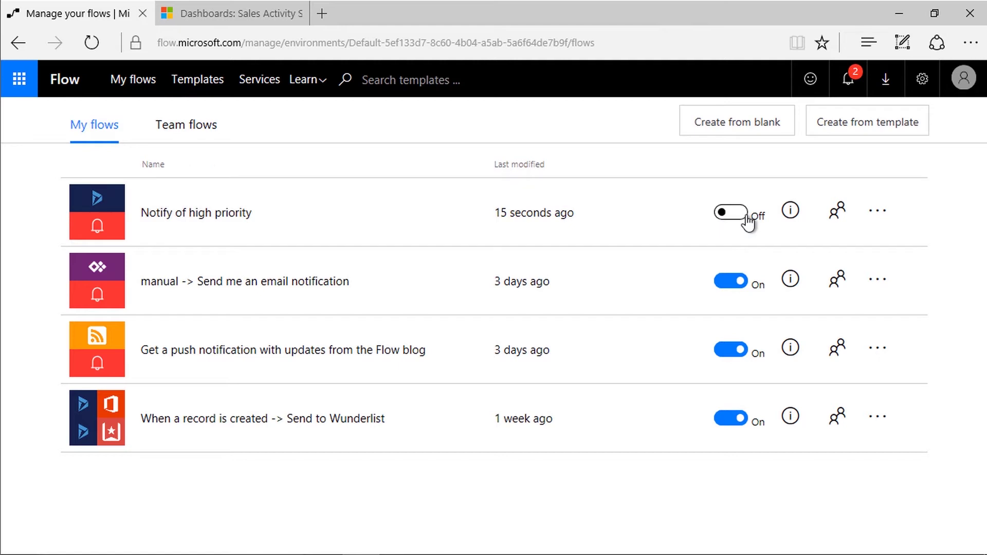
left_click(741, 224)
left_click(790, 212)
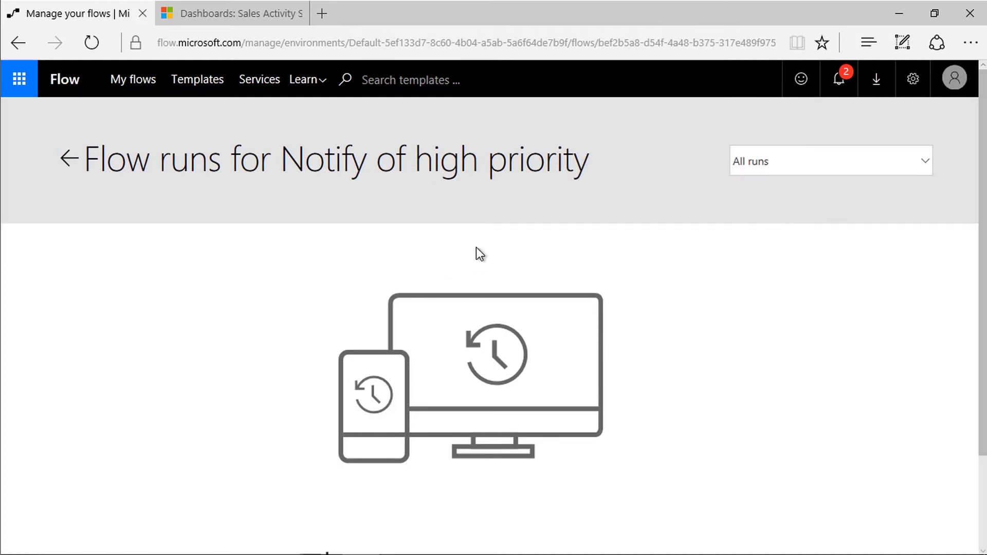
Step: Switch to Dynamics 365 and start a new case from the Service area's Cases list
left_click(226, 16)
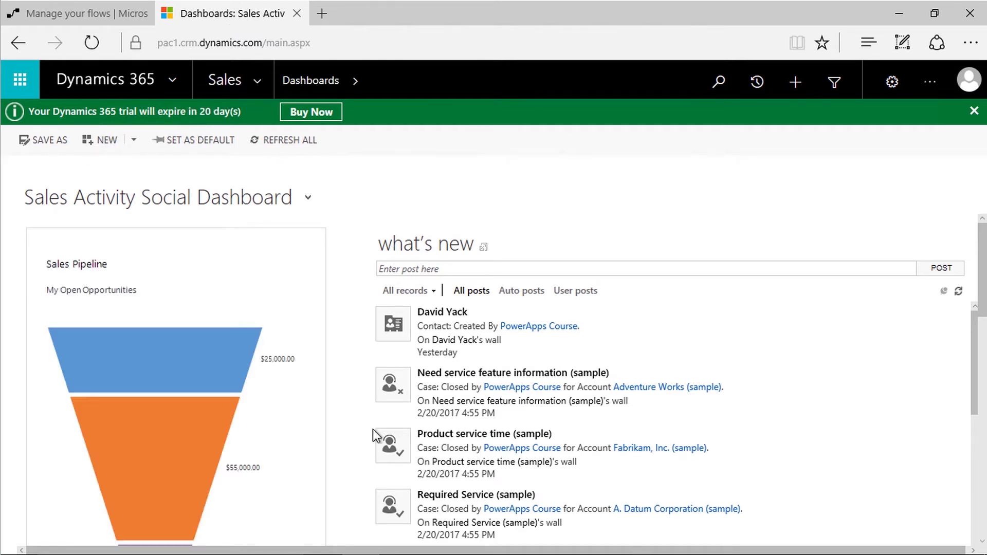
left_click(260, 84)
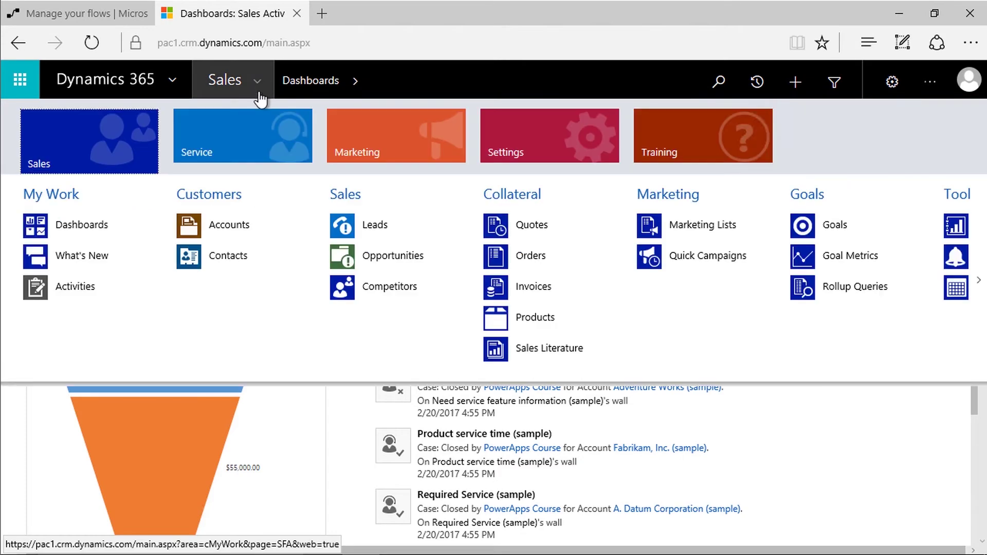
left_click(206, 141)
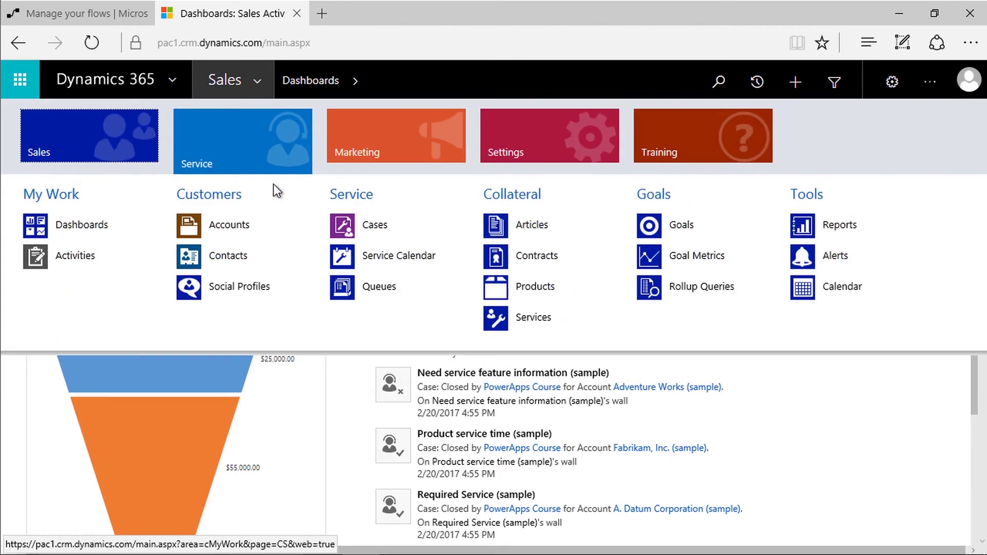
left_click(384, 233)
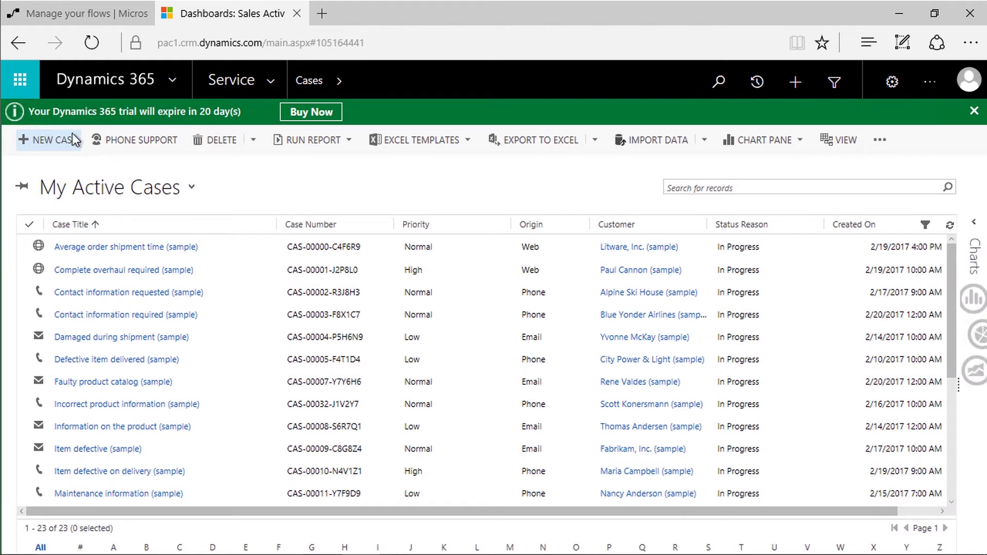
left_click(60, 141)
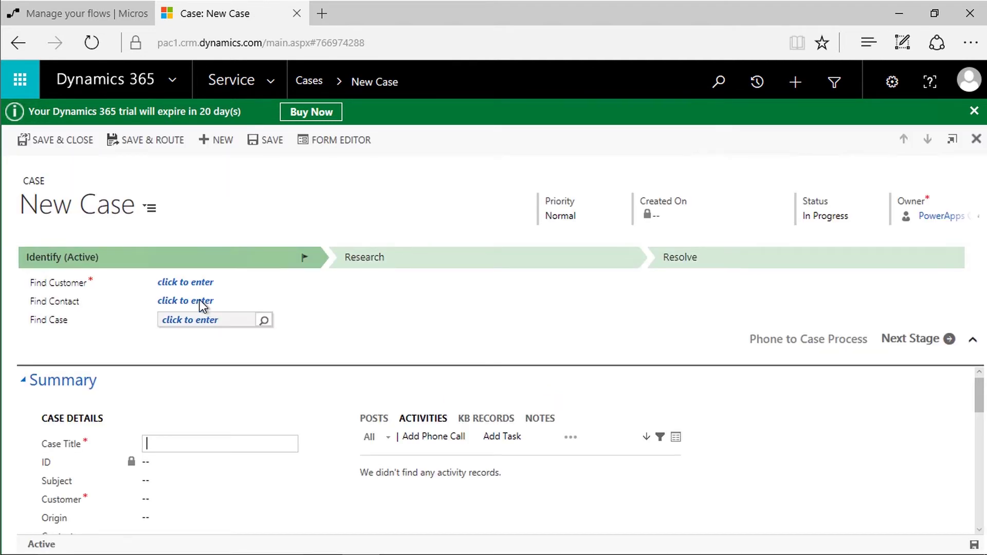
Step: Set the new case's customer to Adventure Works (sample) and its title to "Stuff is broken again"
left_click(194, 283)
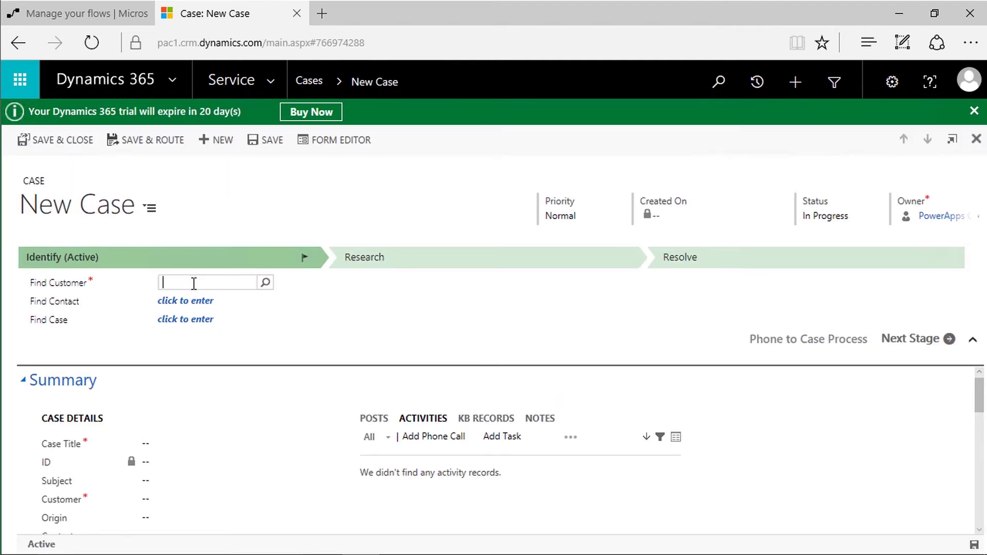
left_click(266, 283)
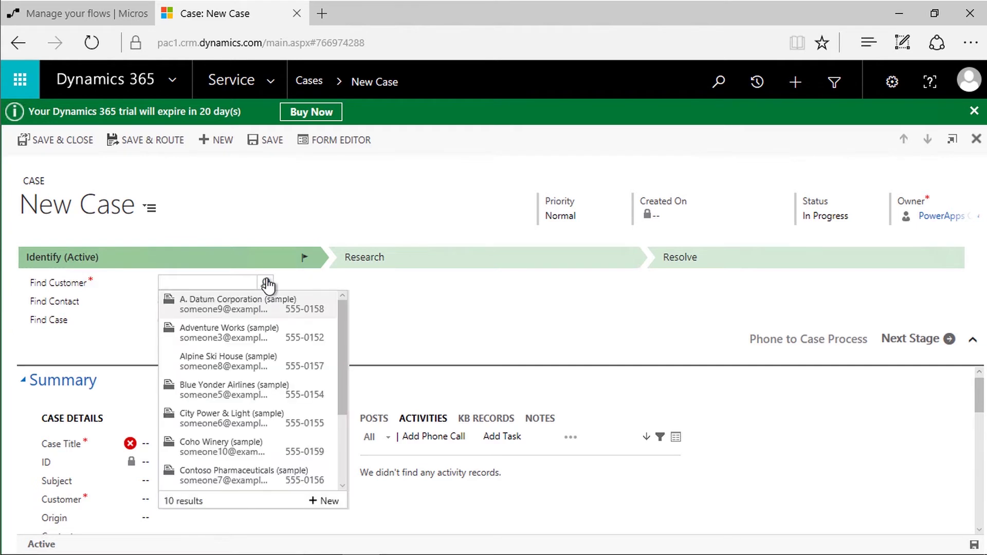
left_click(230, 333)
left_click(169, 447)
type("Stuf")
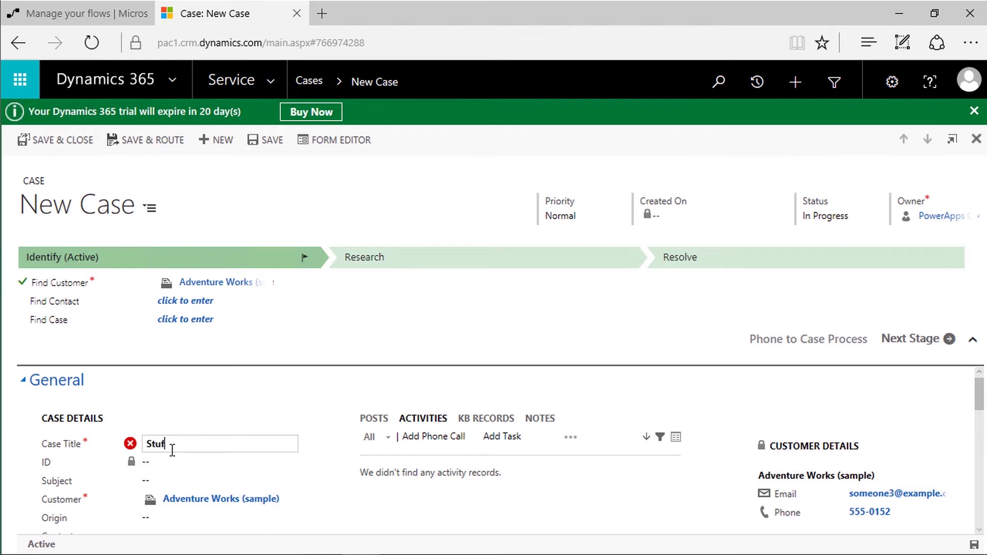
type("f is broken again")
key("Tab")
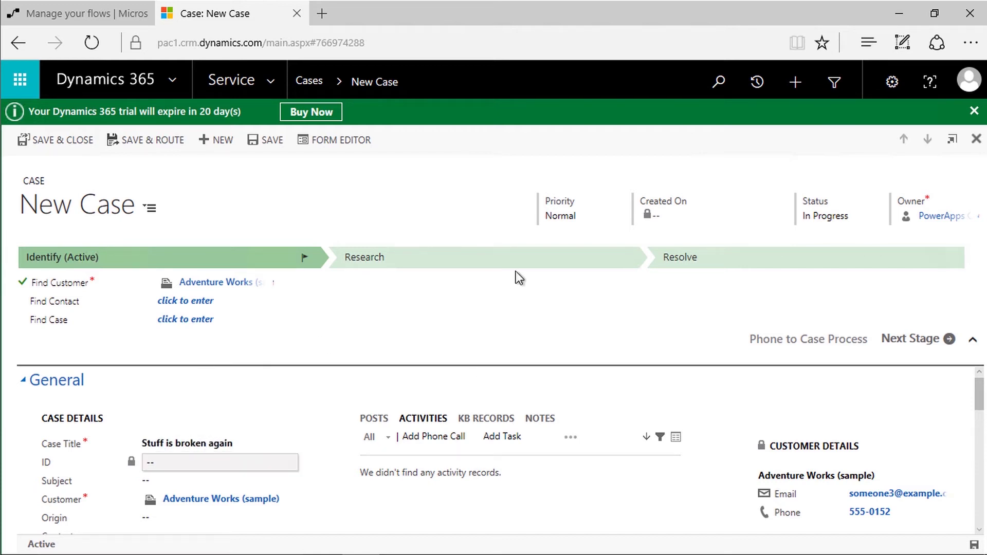
Step: Set the case's priority to High, then save and close the case
left_click(564, 215)
left_click(567, 226)
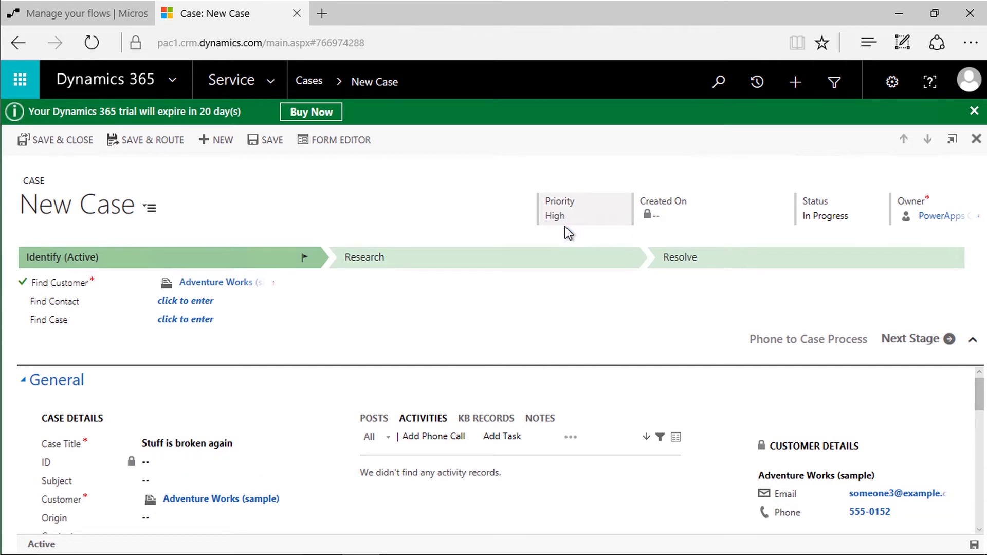
left_click(75, 144)
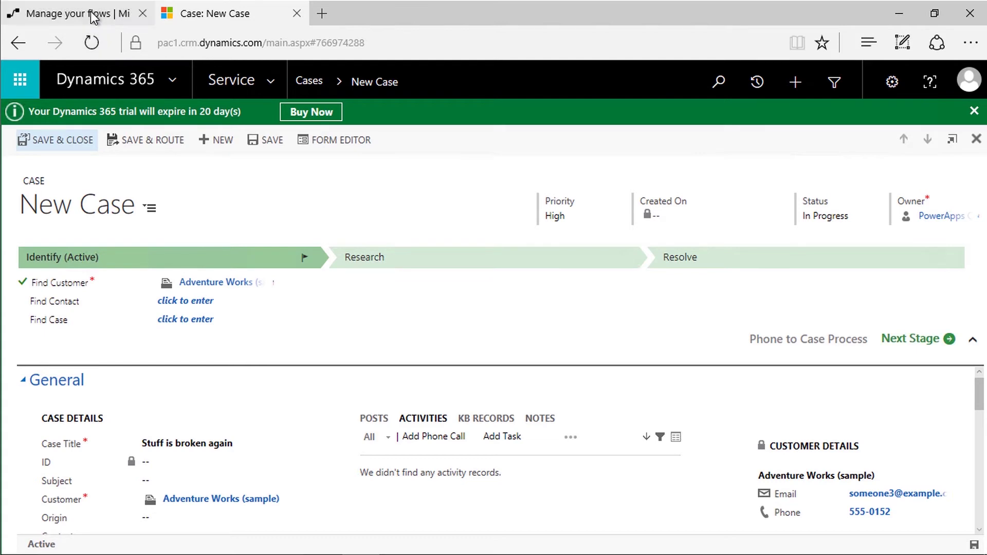
Step: Return to Microsoft Flow and open the latest run in the history of Notify of high priority
left_click(94, 19)
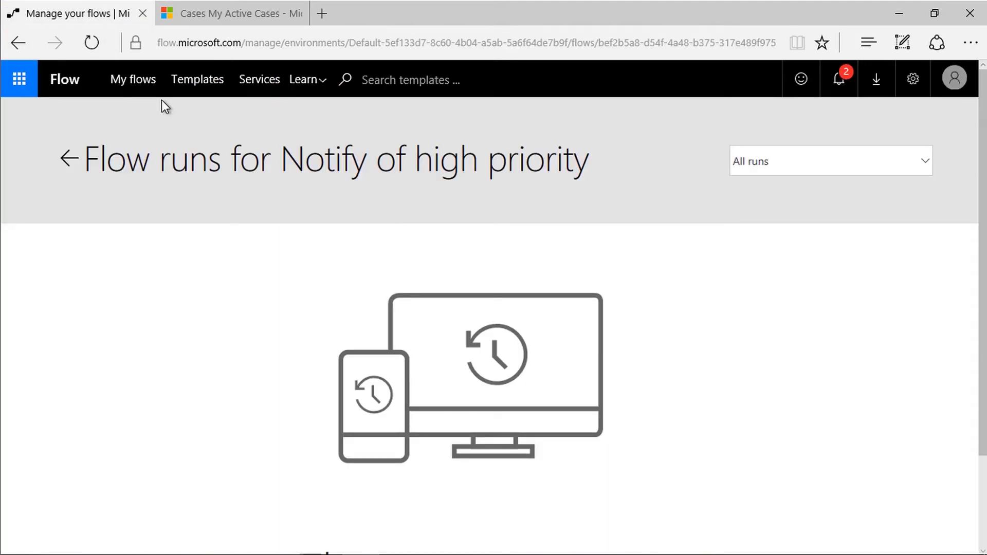
left_click(137, 83)
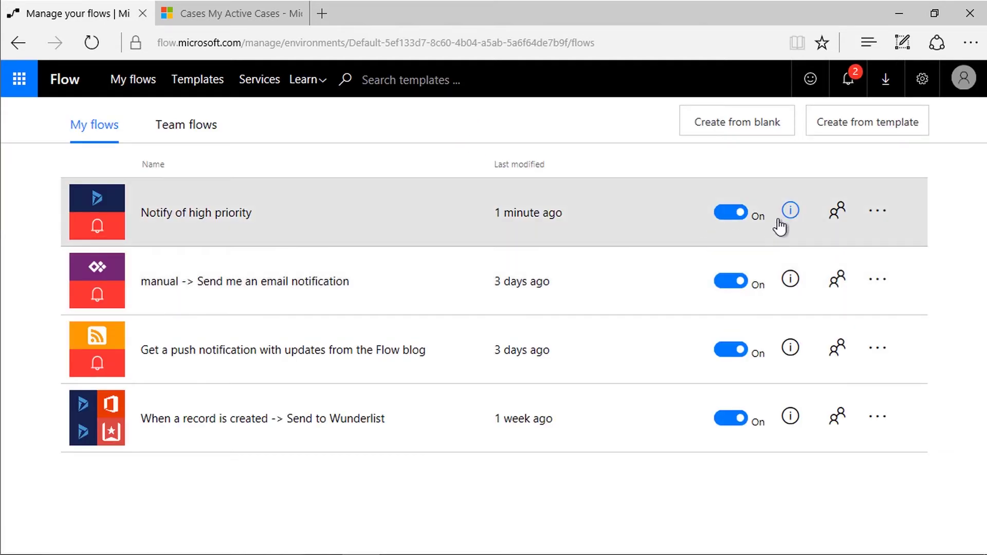
left_click(789, 212)
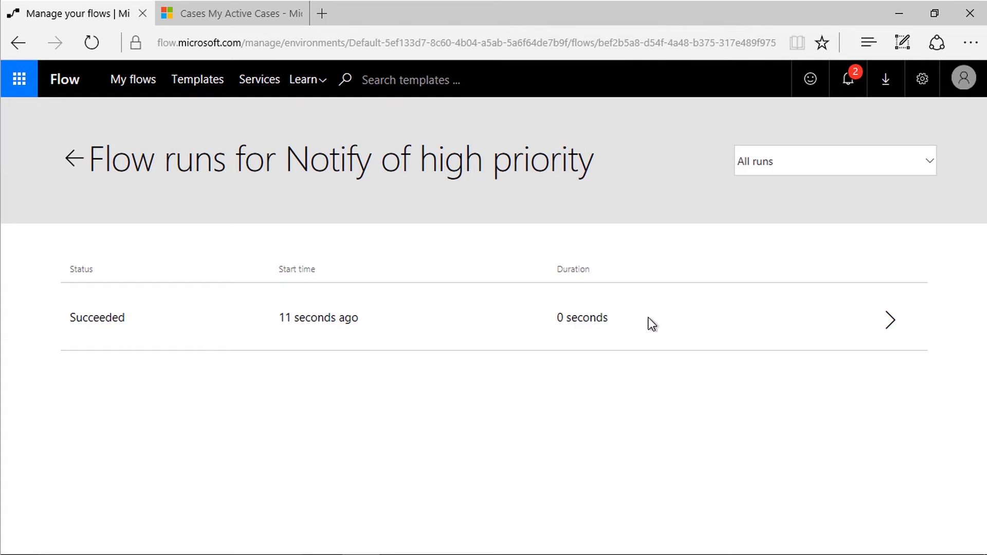
left_click(883, 317)
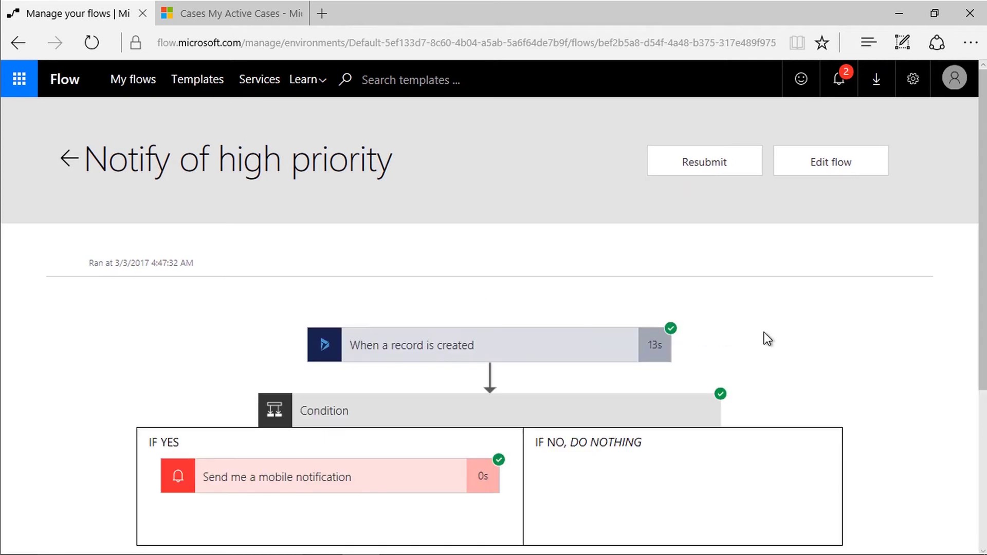
Step: Examine the run's mobile notification details and the record-created trigger's inputs and full list of case outputs
scroll(766, 334, "down", 1)
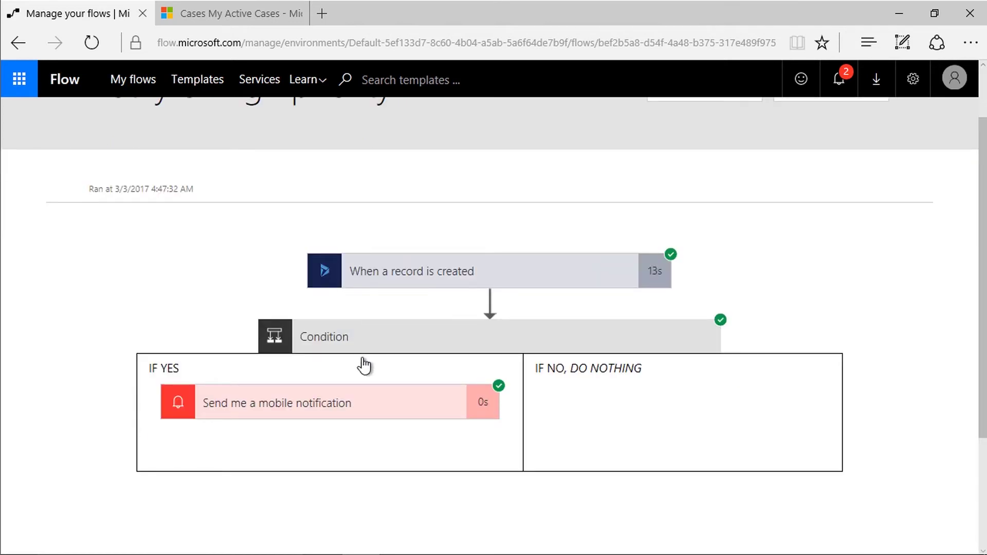
left_click(340, 407)
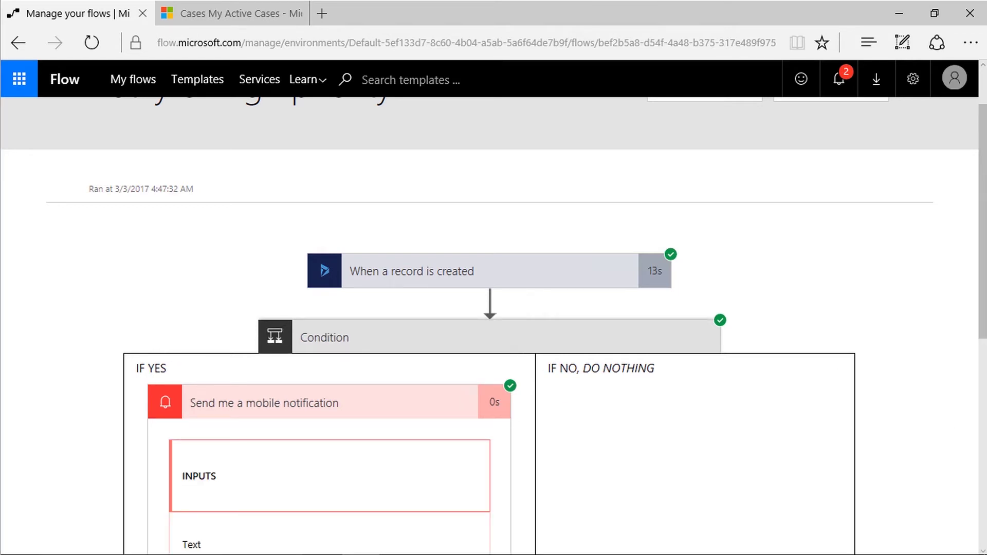
left_click(569, 280)
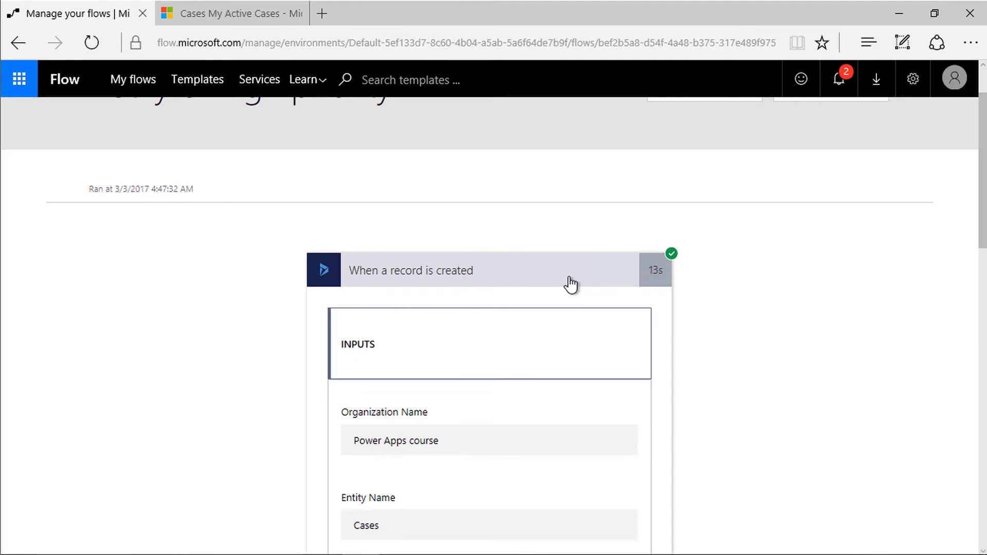
scroll(763, 394, "down", 5)
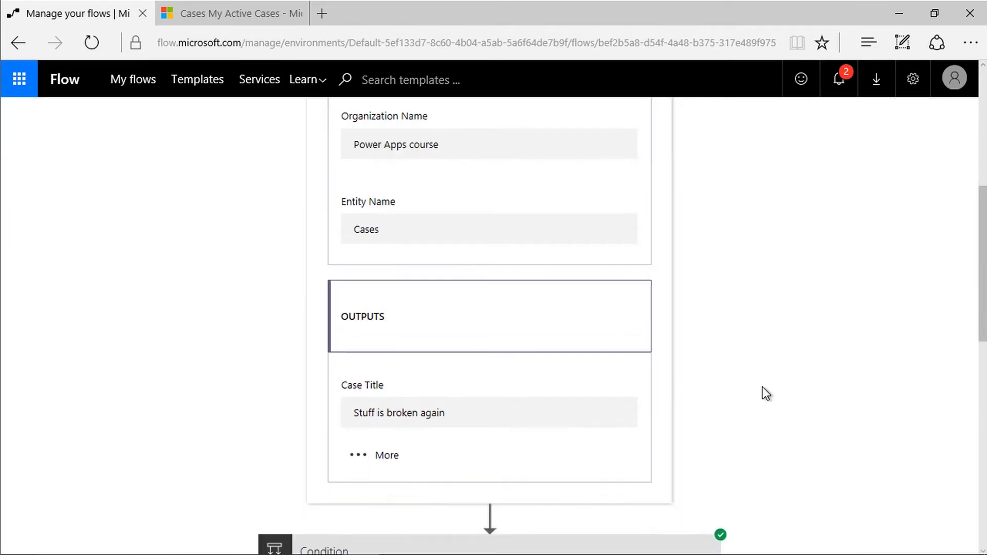
left_click(375, 456)
scroll(557, 415, "down", 5)
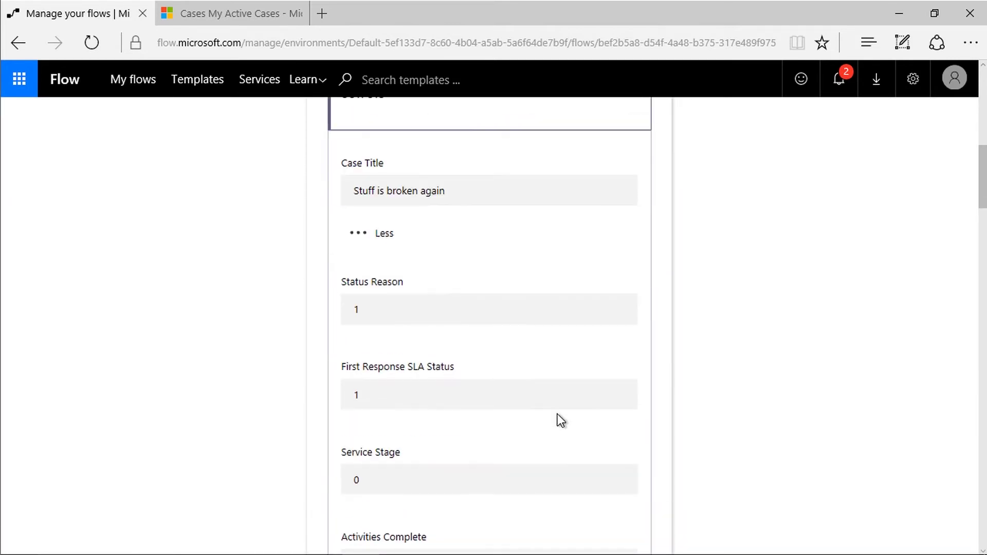
scroll(557, 414, "down", 3)
scroll(557, 414, "down", 4)
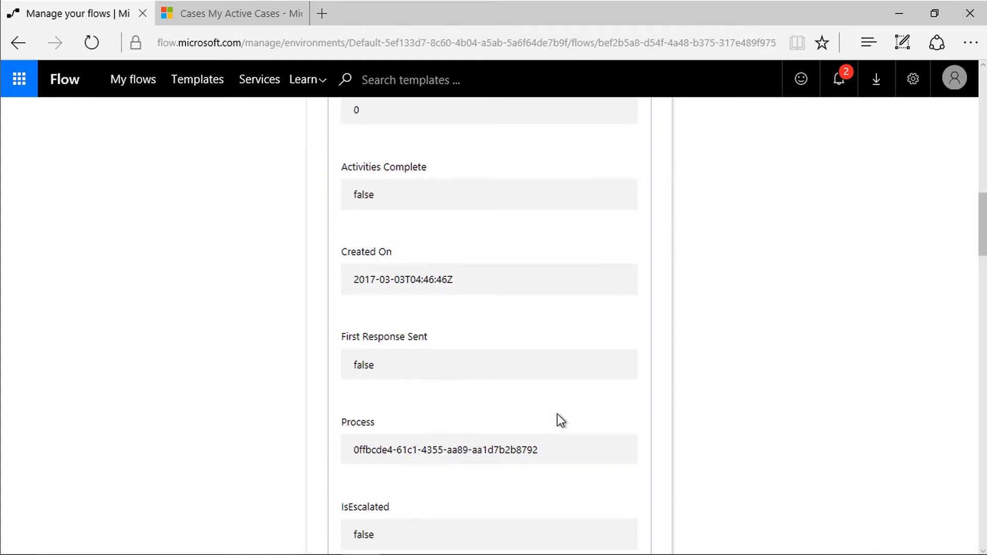
scroll(557, 414, "down", 3)
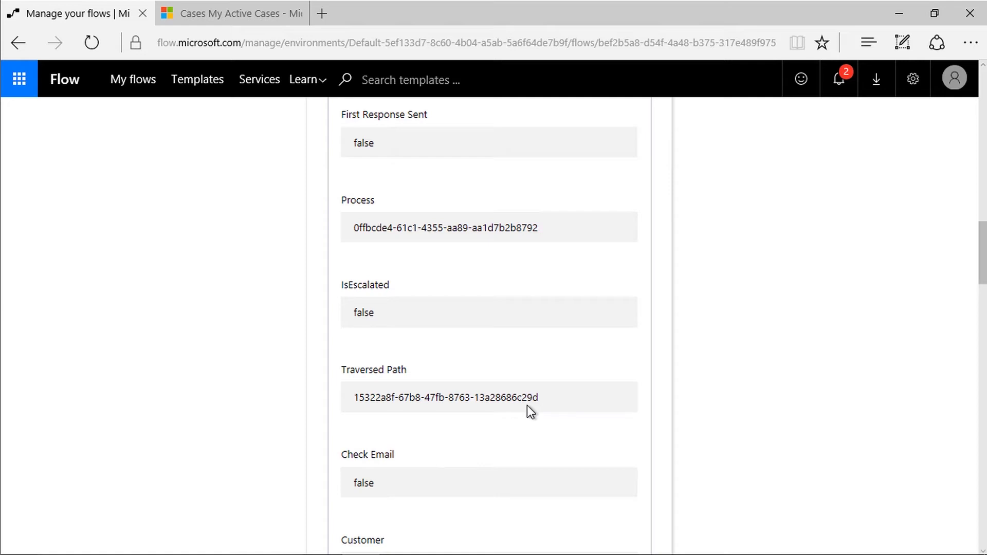
scroll(527, 405, "up", 20)
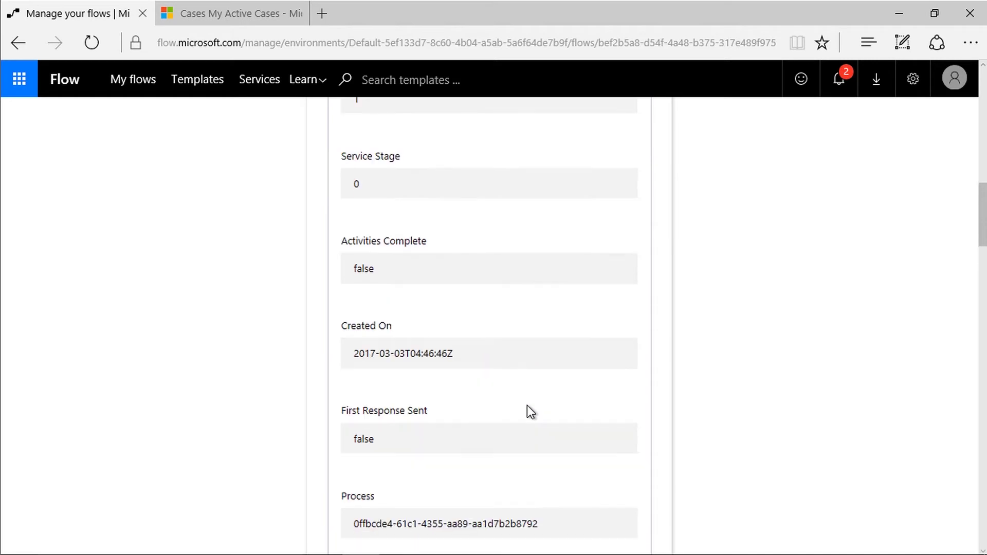
scroll(493, 326, "up", 3)
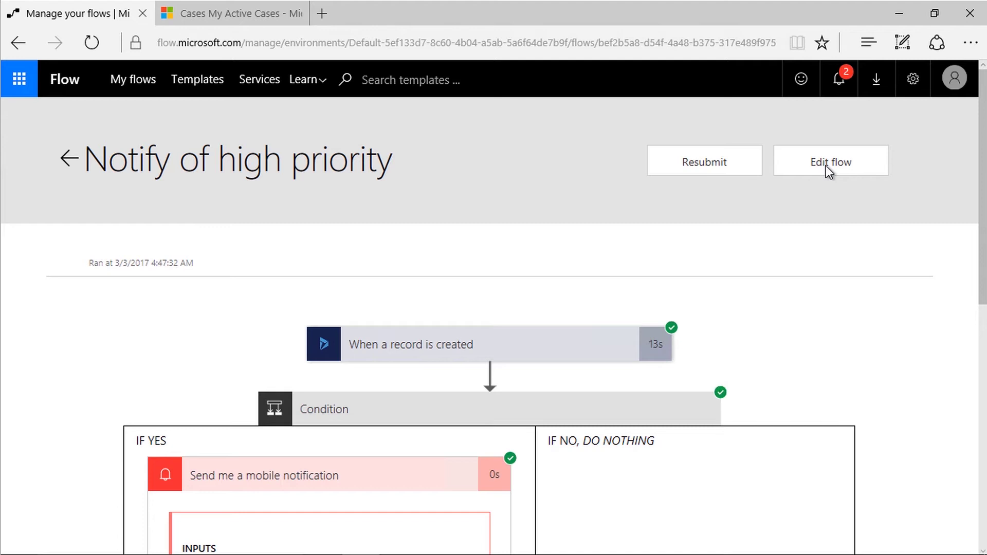
Step: Resubmit this run of Notify of high priority and check the progress of the new run
left_click(718, 169)
left_click(416, 317)
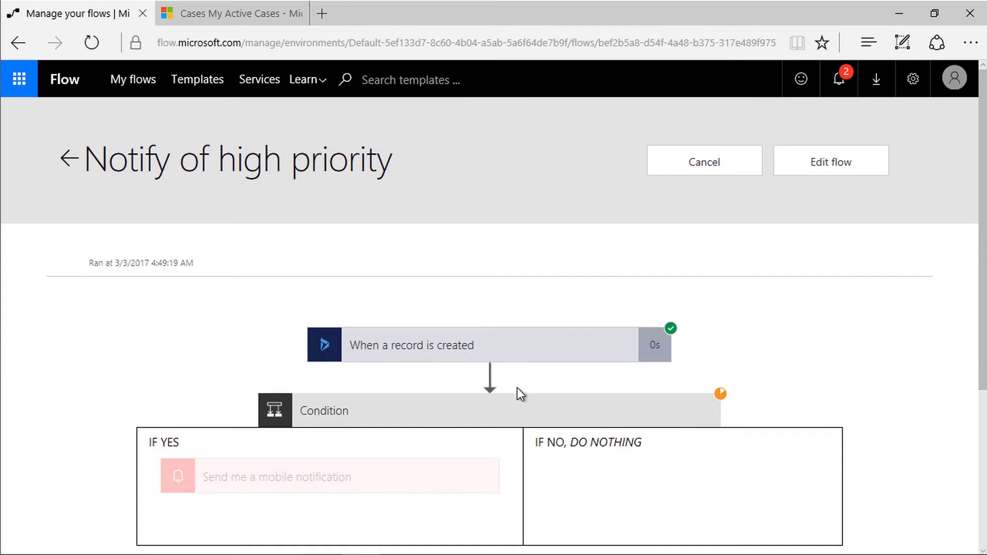
scroll(541, 412, "down", 1)
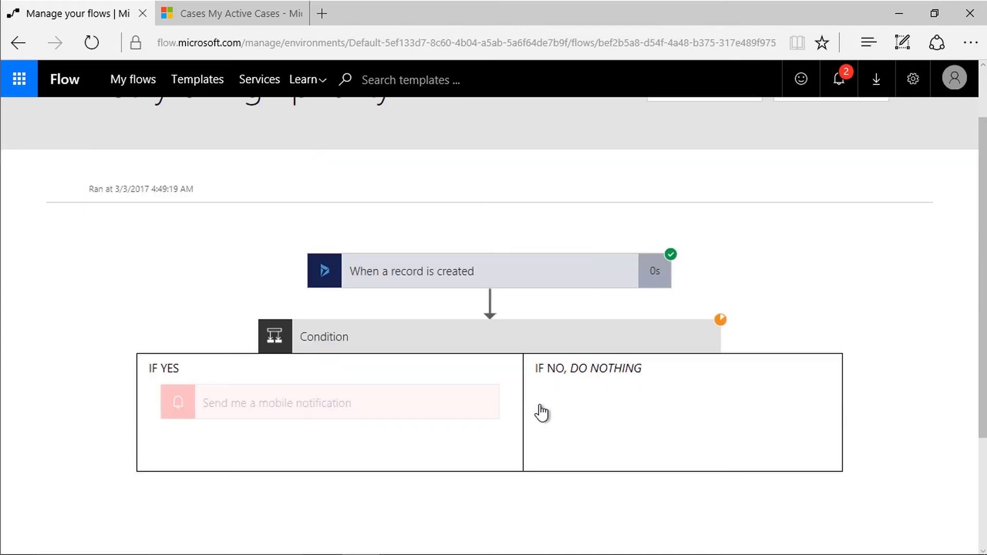
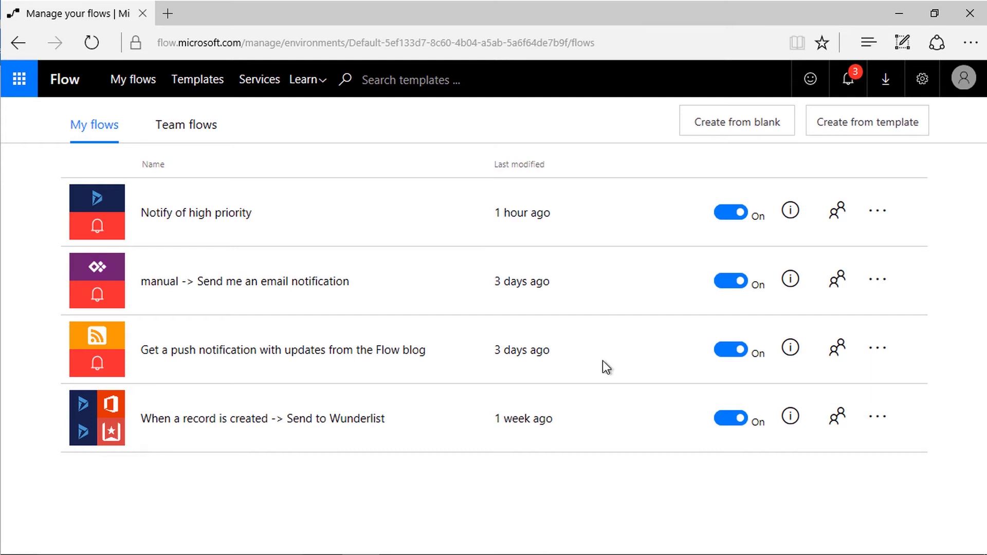
Step: Create a flow from blank with the PowerApps trigger
left_click(738, 128)
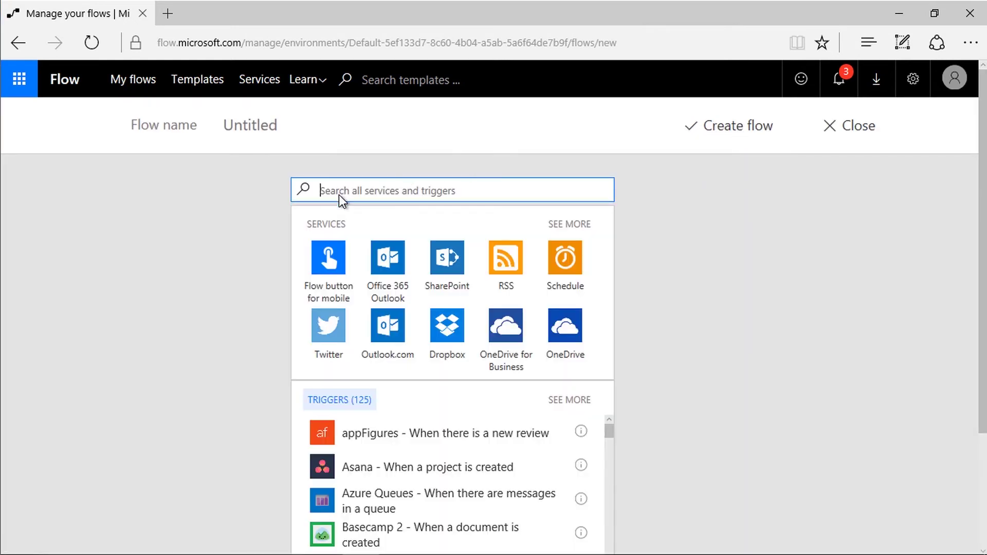
type("p")
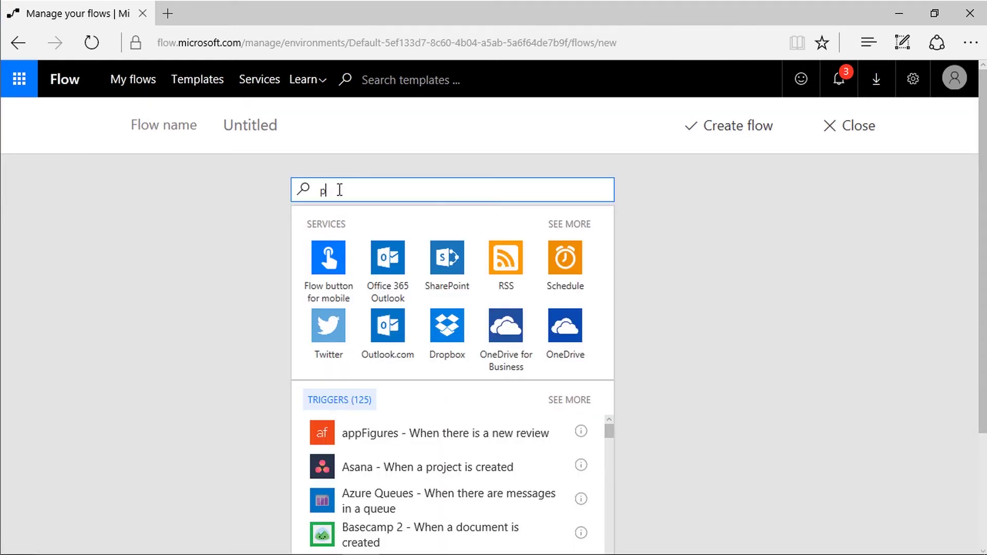
type("ower")
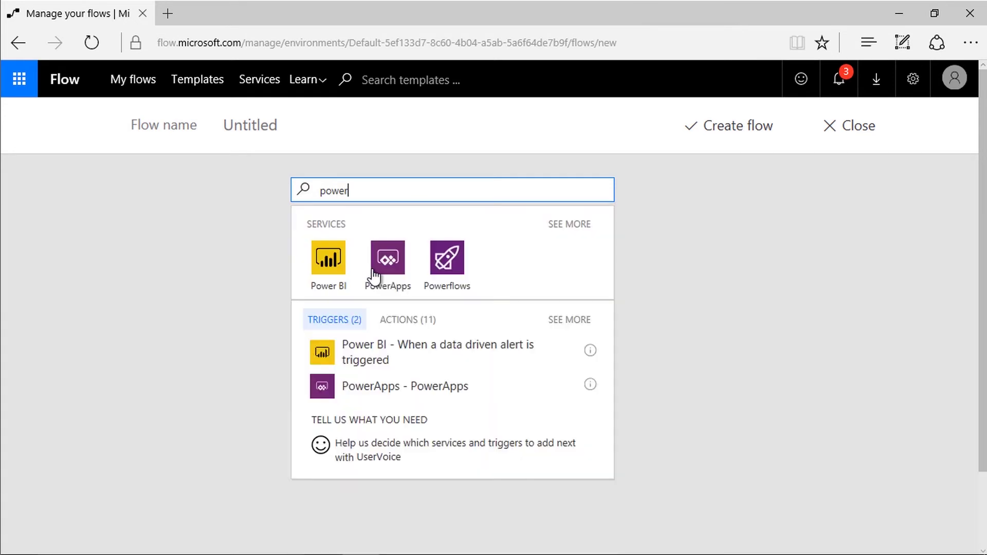
left_click(383, 272)
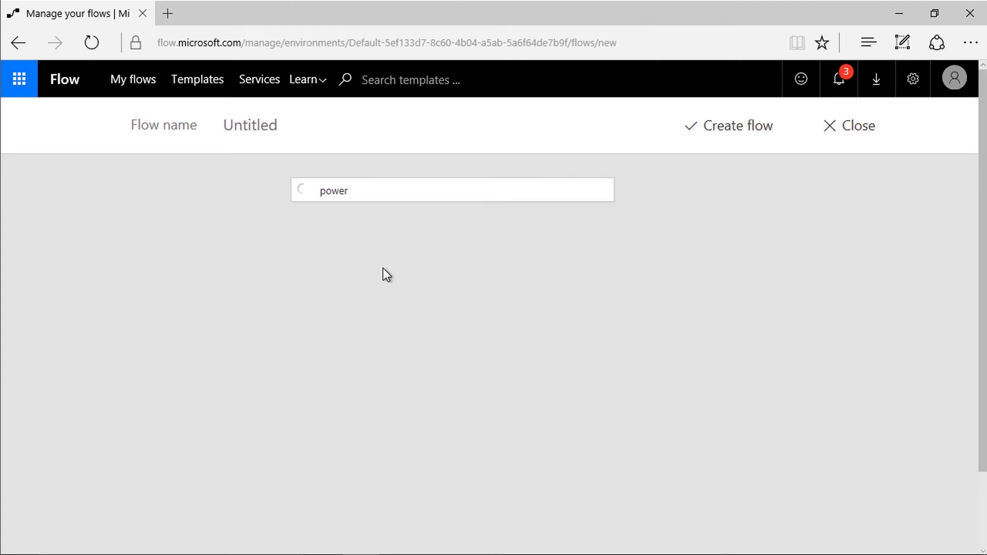
left_click(381, 260)
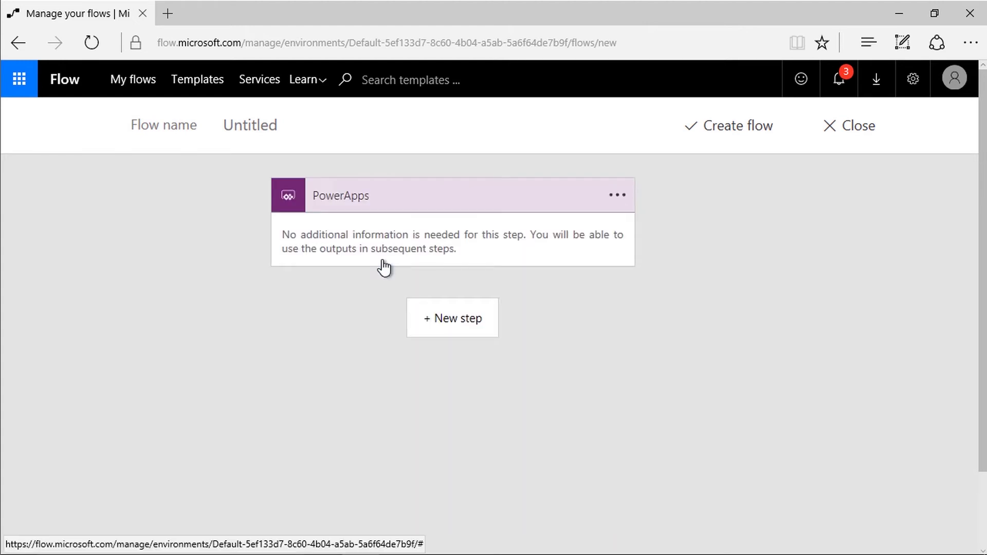
Step: Add the DocuSign action "Send envelope using template" after the PowerApps trigger
left_click(442, 327)
left_click(391, 360)
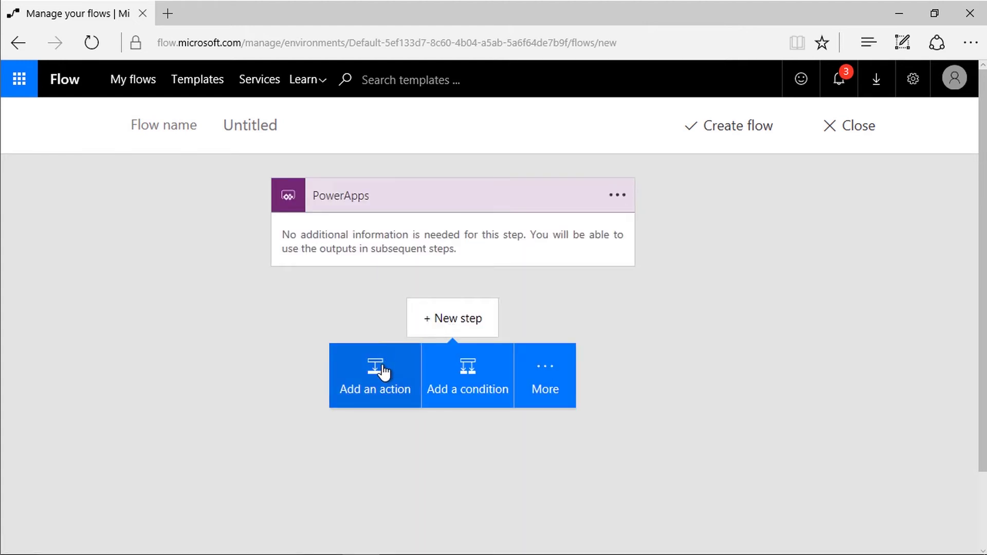
type("docusign")
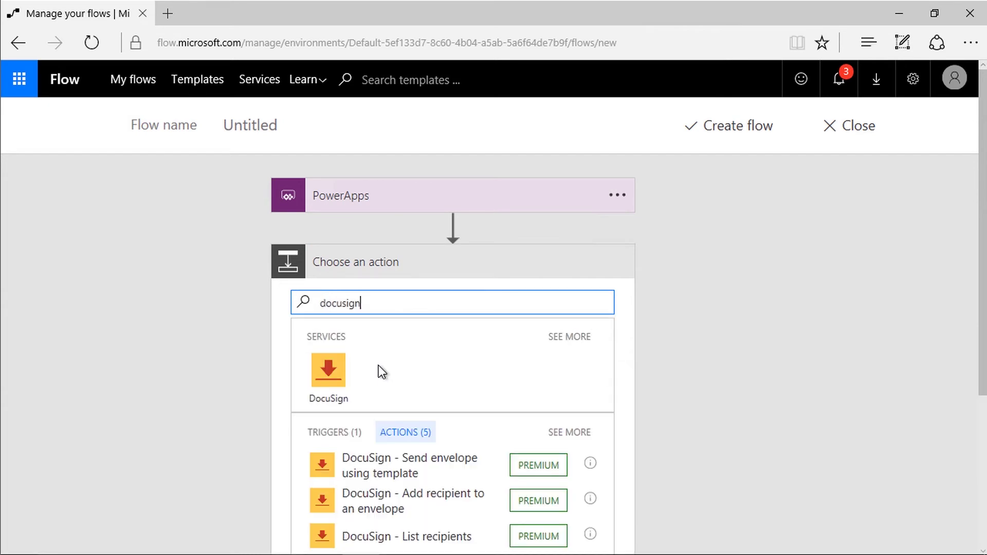
left_click(395, 471)
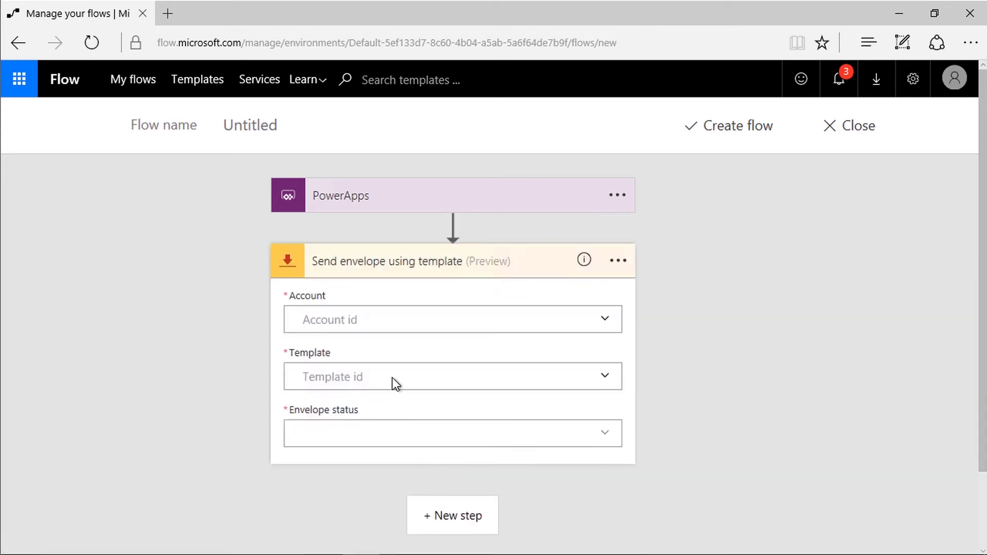
Step: Configure the Send envelope using template action with the available DocuSign account, the Standard NDA template and envelope status Created
left_click(423, 322)
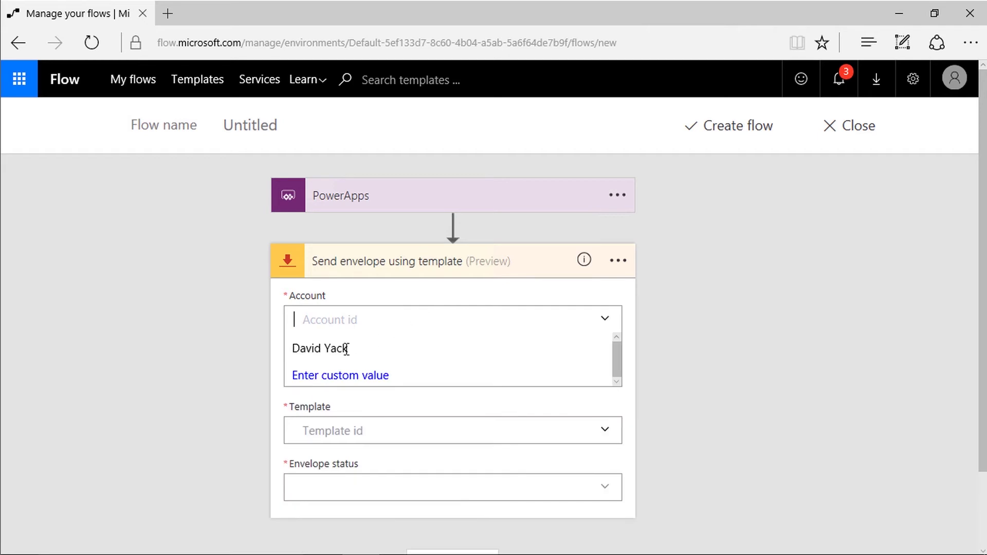
left_click(362, 357)
left_click(381, 383)
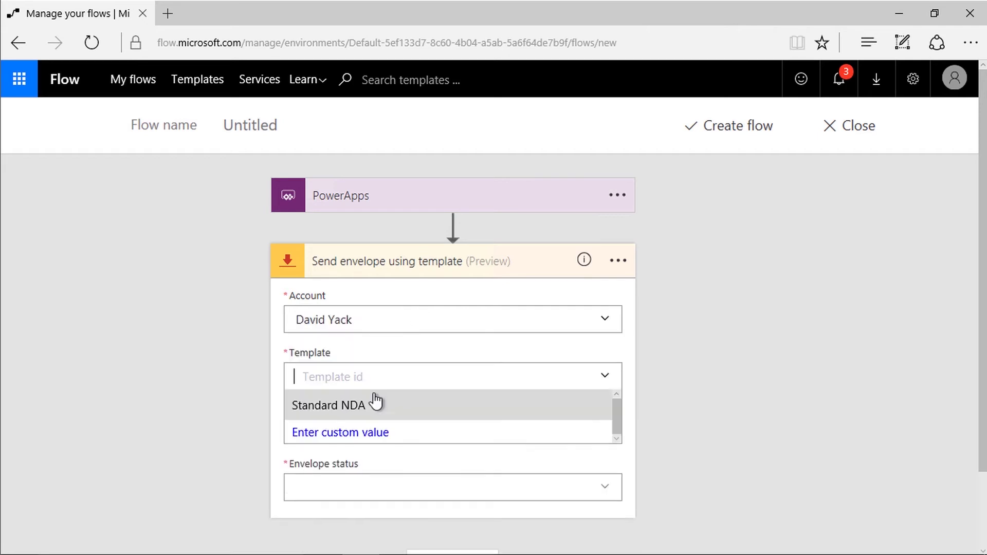
left_click(362, 406)
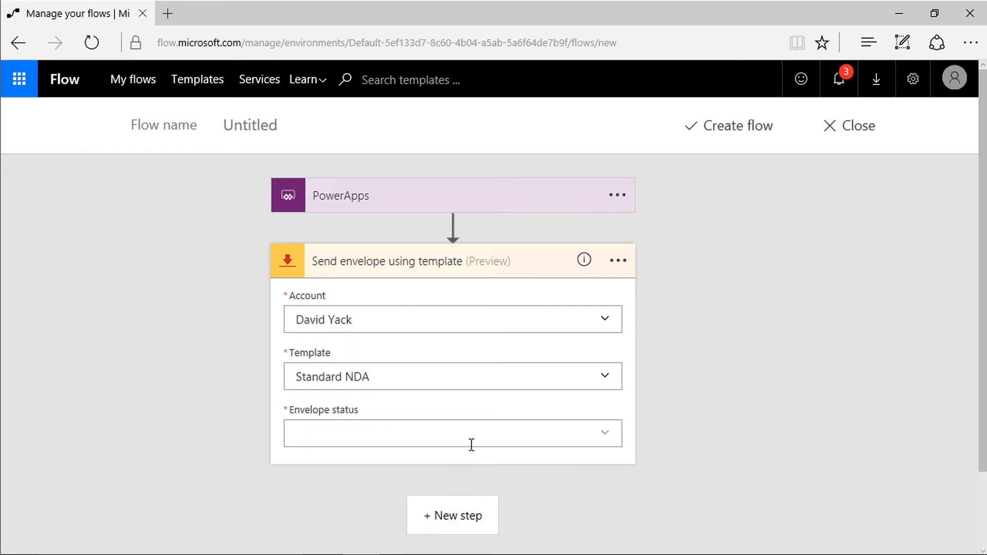
left_click(604, 440)
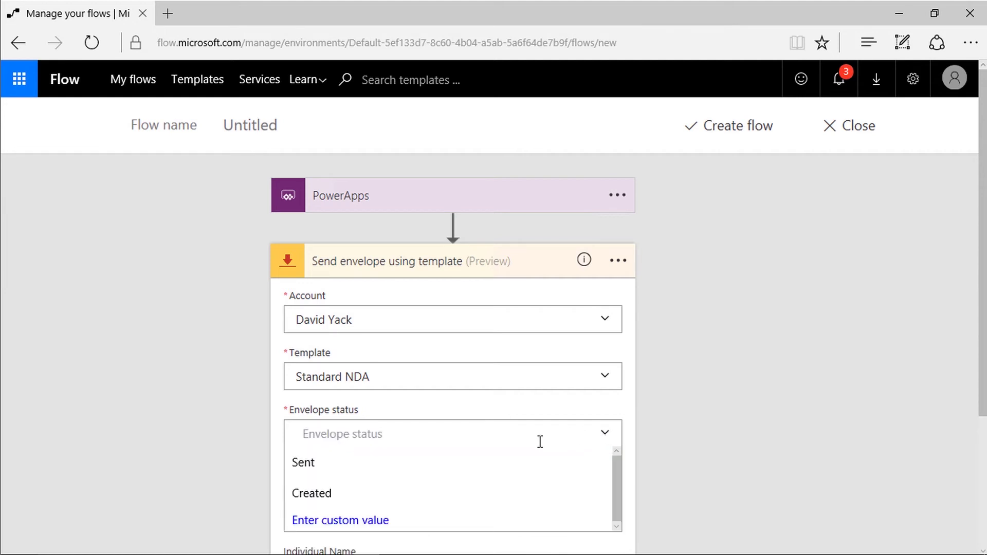
left_click(393, 501)
scroll(675, 466, "down", 1)
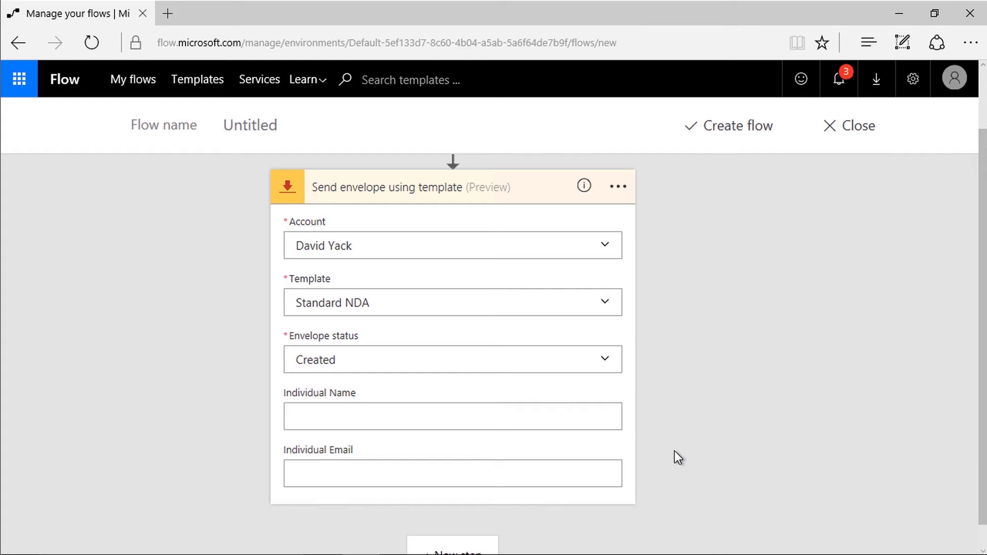
Step: Have both the Individual Name and Individual Email of the template envelope supplied through Ask in PowerApps, then collapse the action
left_click(355, 415)
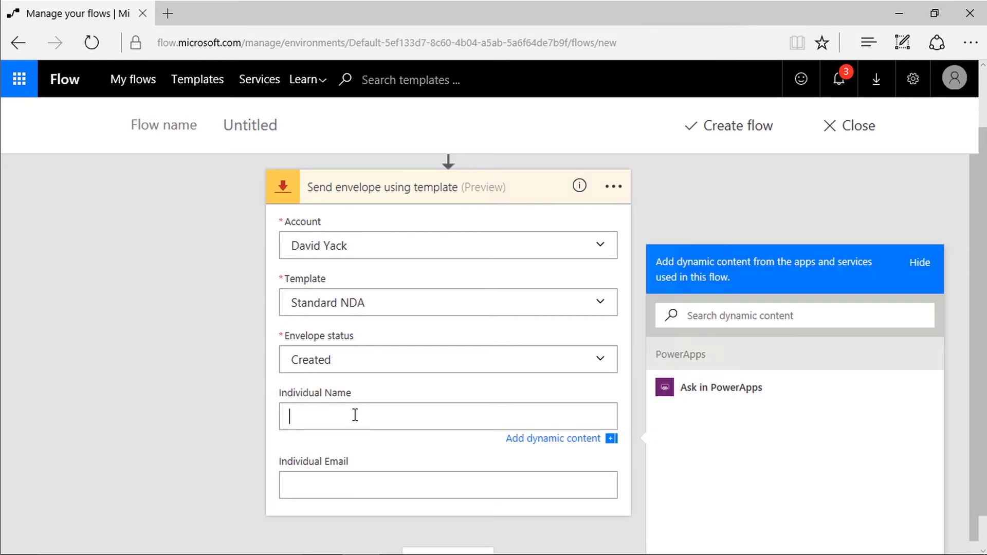
left_click(714, 394)
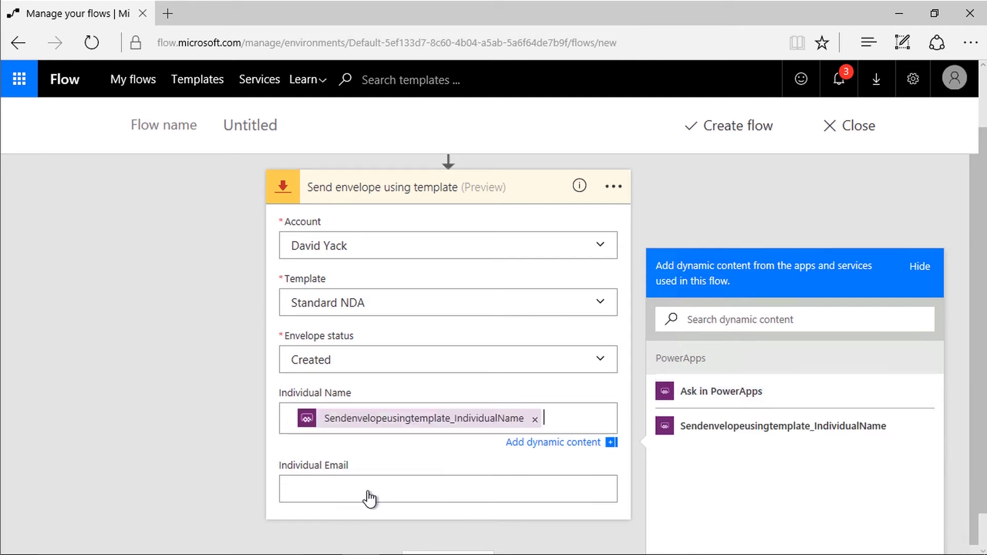
left_click(323, 490)
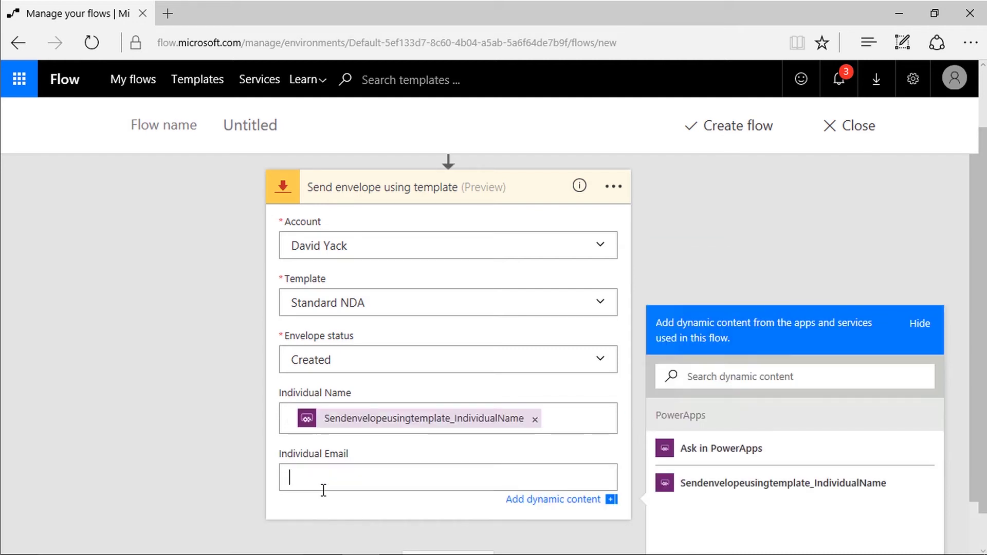
left_click(731, 454)
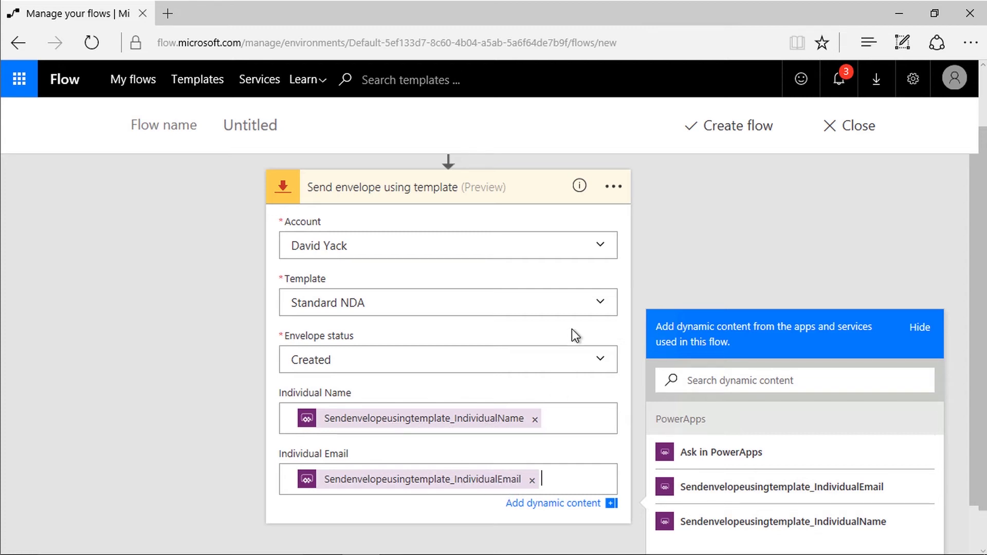
scroll(530, 348, "down", 2)
scroll(530, 346, "up", 2)
left_click(498, 191)
Step: Add the DocuSign "Send envelope" action after the Send envelope using template action
left_click(446, 254)
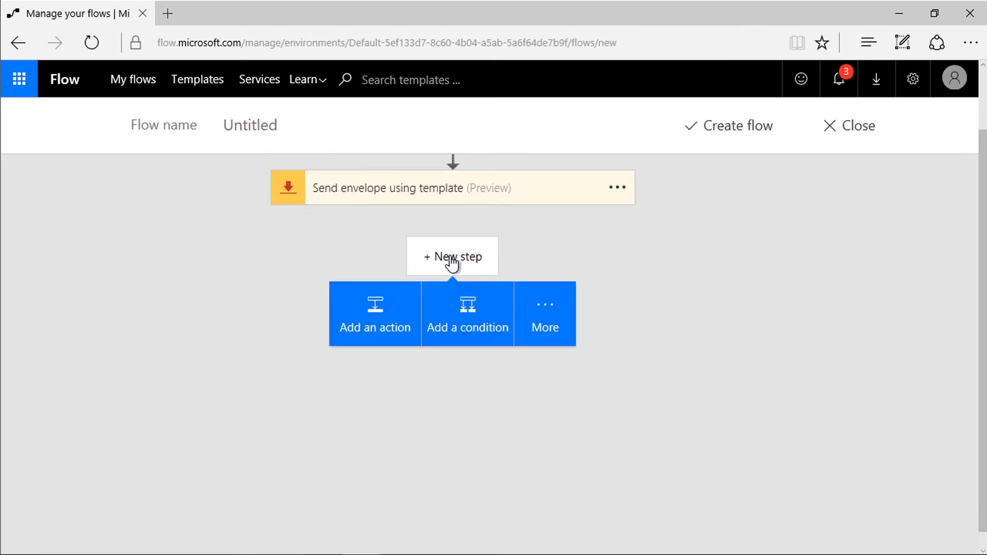
left_click(384, 311)
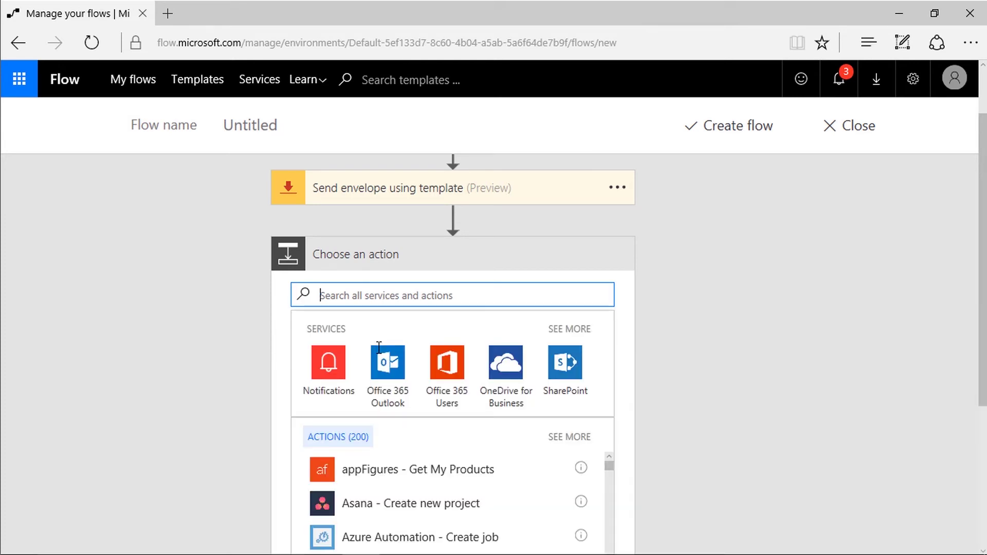
type("docusign")
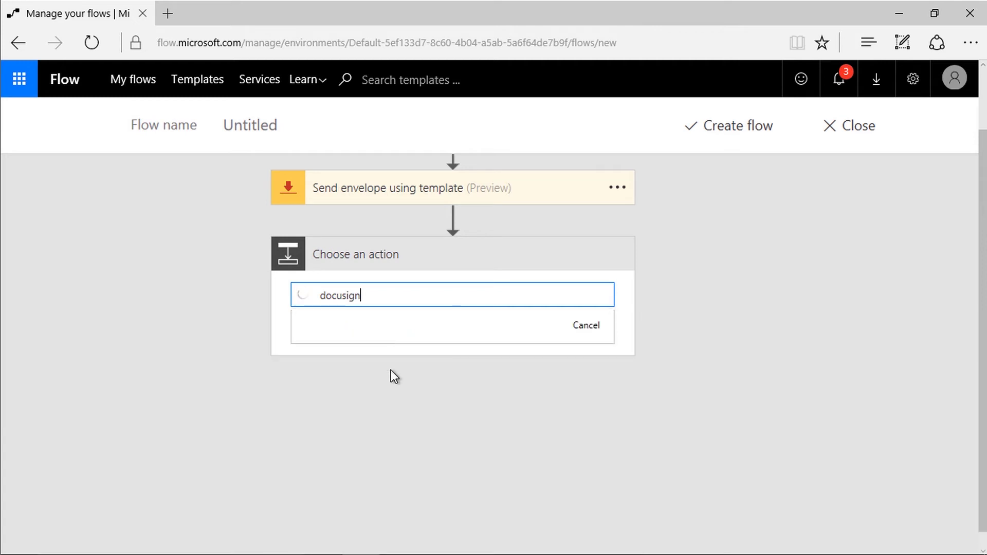
scroll(430, 494, "down", 3)
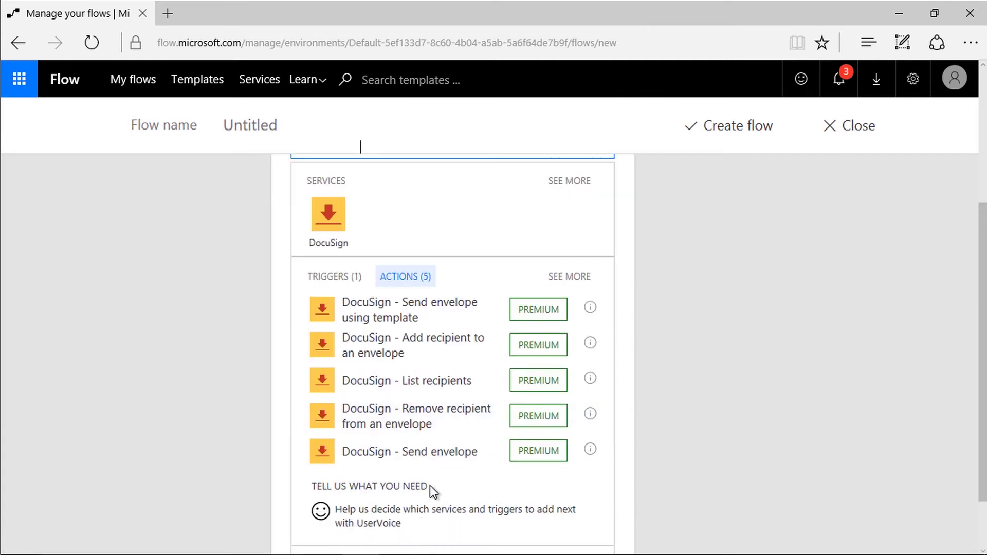
left_click(428, 453)
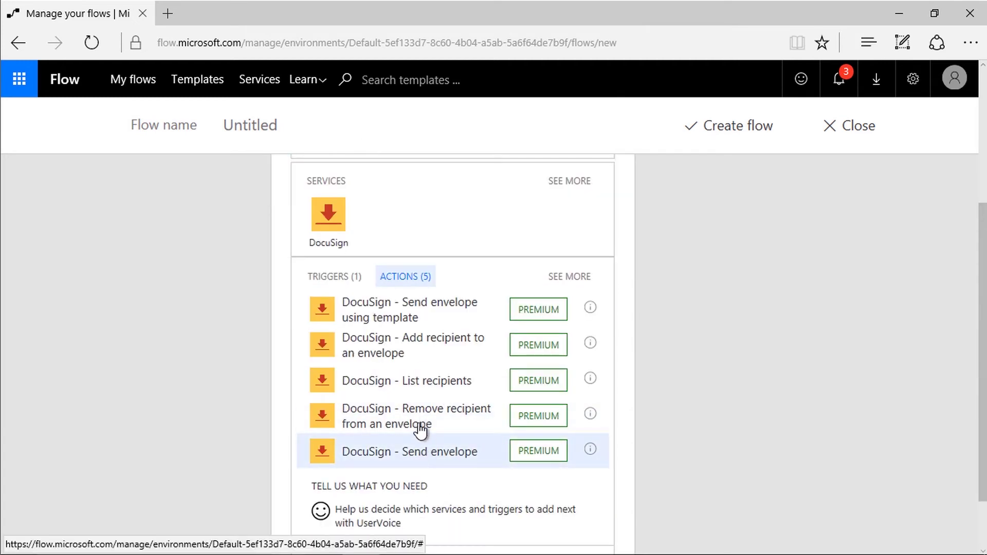
left_click(435, 453)
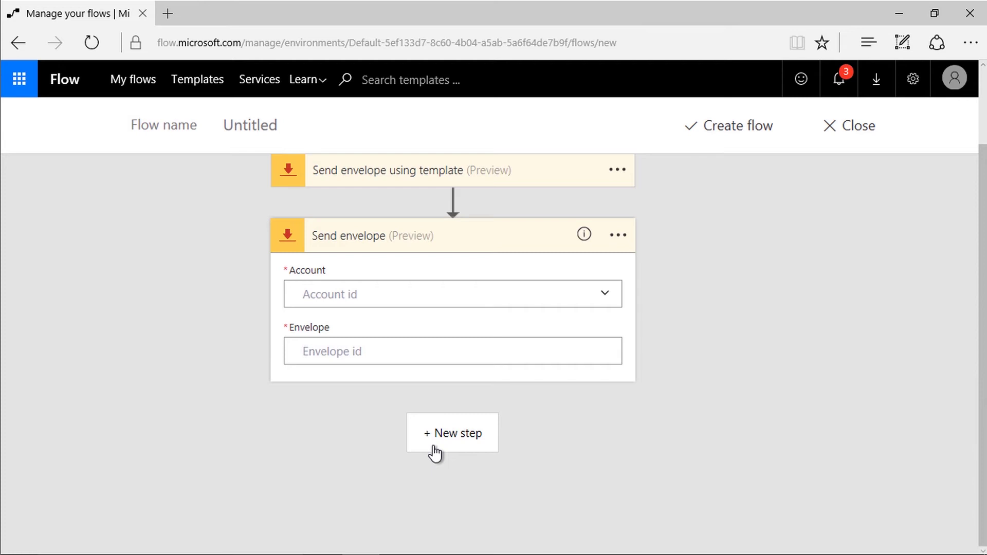
Step: Choose the DocuSign account for Send envelope and use the template action's Envelope Id output as its envelope
left_click(421, 294)
left_click(354, 295)
left_click(368, 301)
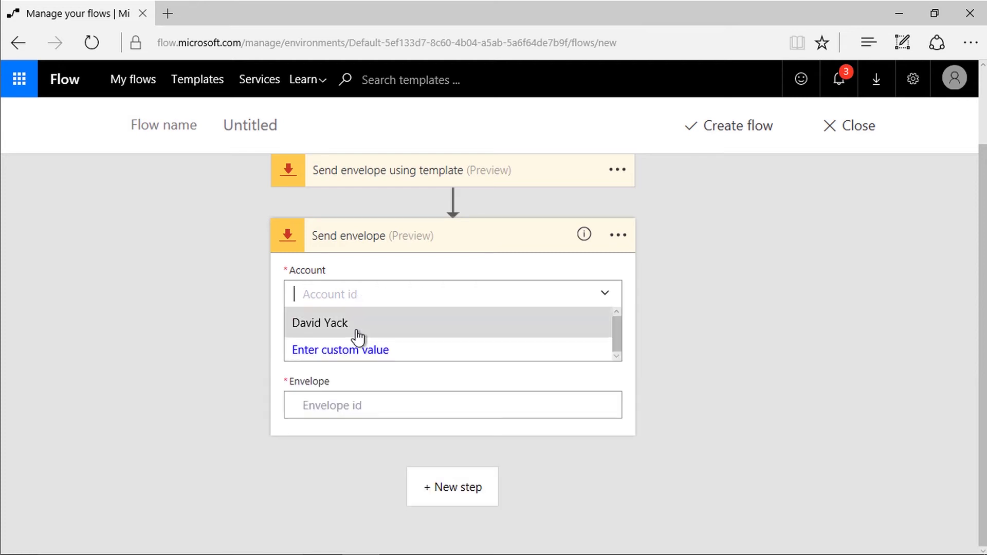
left_click(386, 327)
left_click(364, 352)
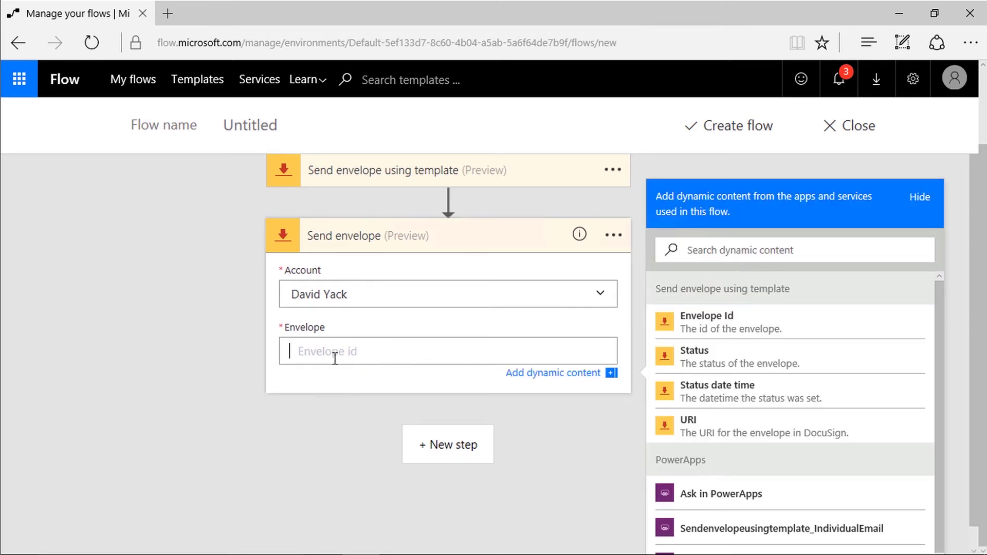
left_click(711, 330)
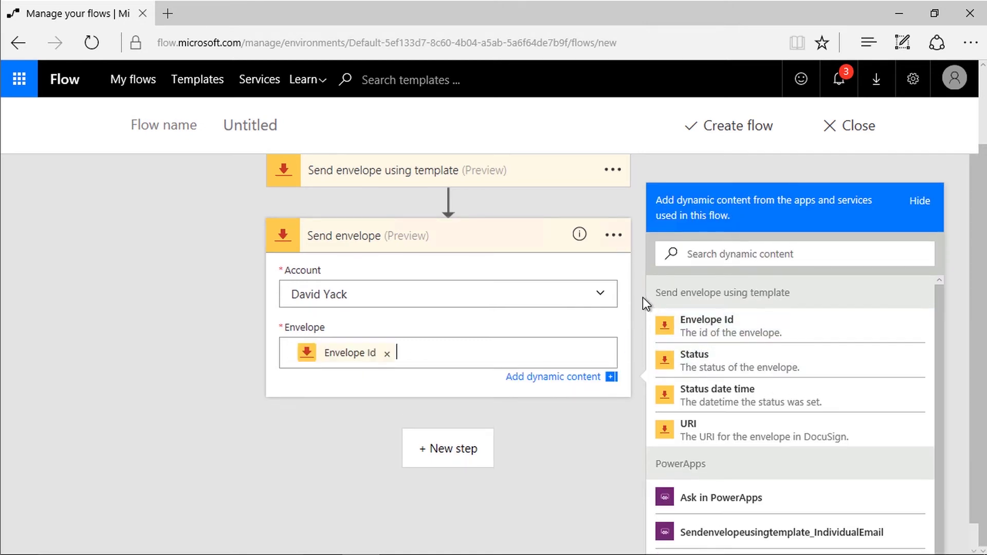
Step: Name the flow Send NDA and create it
left_click(252, 123)
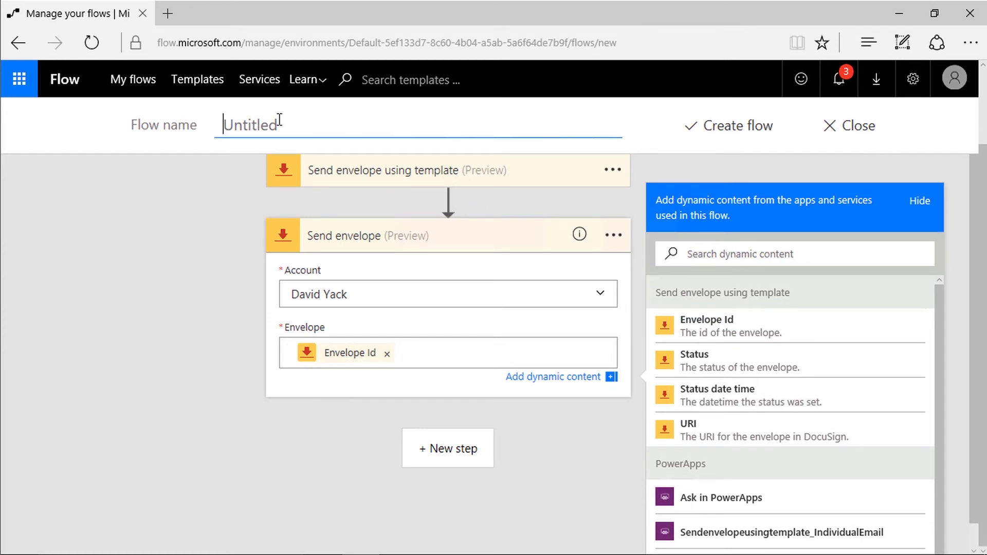
type("Send NDA")
left_click(729, 126)
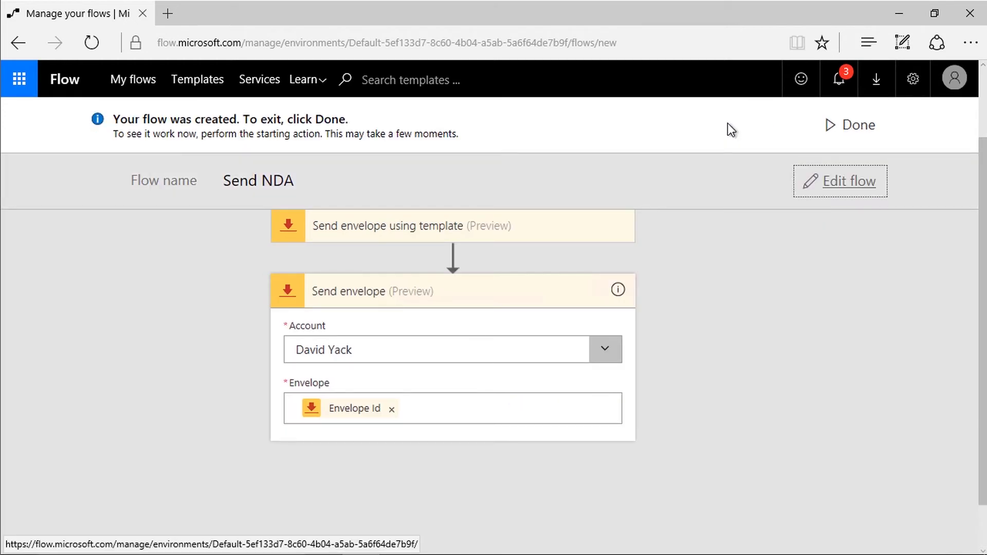
Step: Switch to PowerApps and add a button to the contacts gallery item, placed directly below the Follow up button
mouse_move(570, 540)
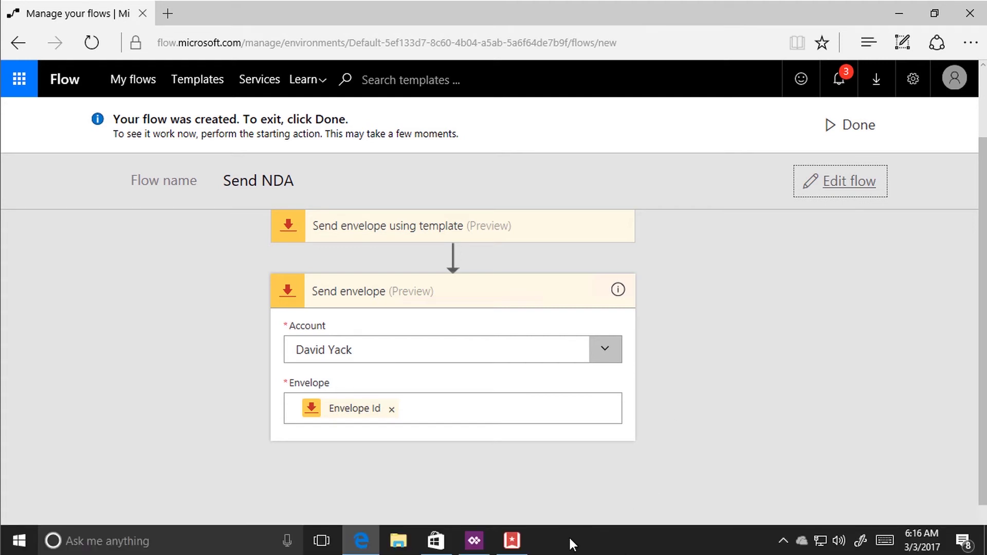
left_click(488, 543)
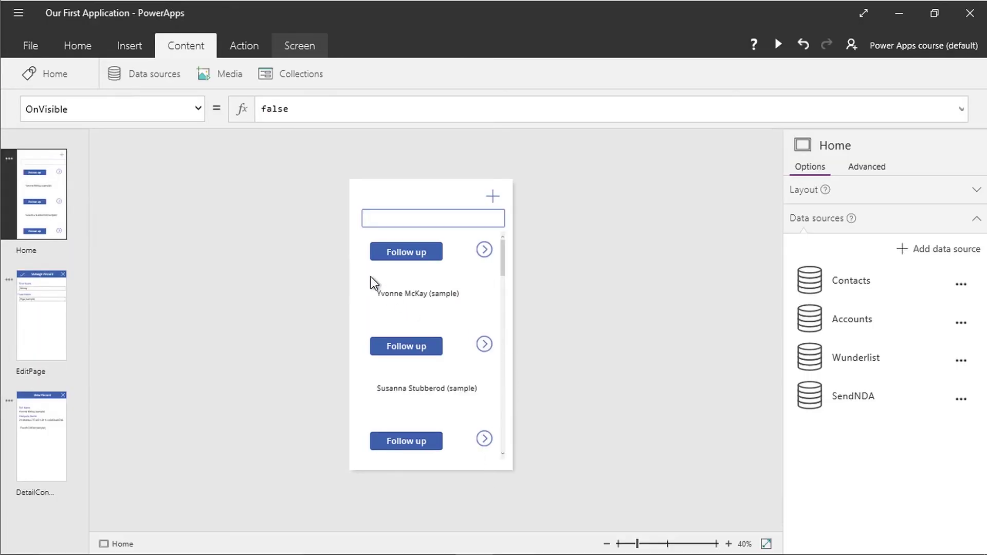
left_click(386, 282)
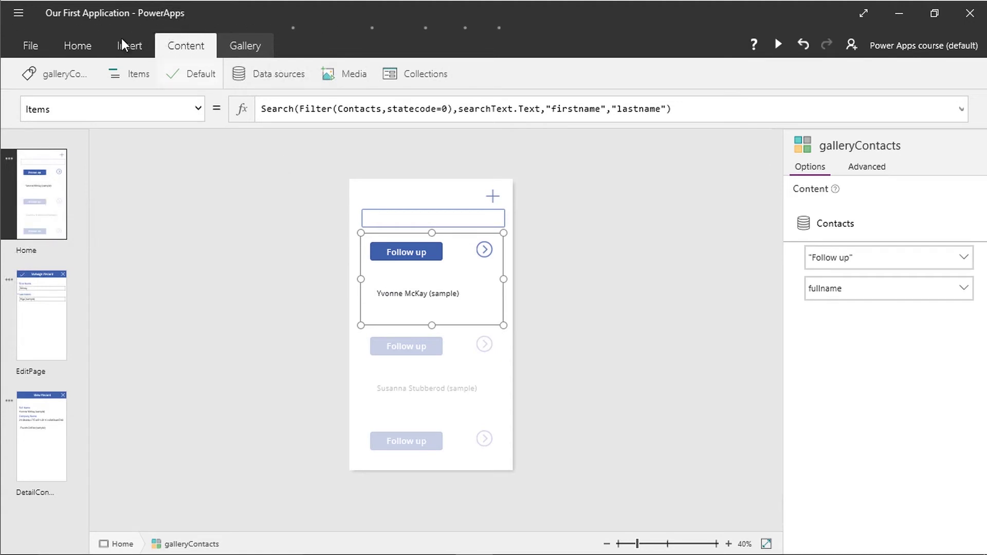
left_click(128, 51)
left_click(204, 73)
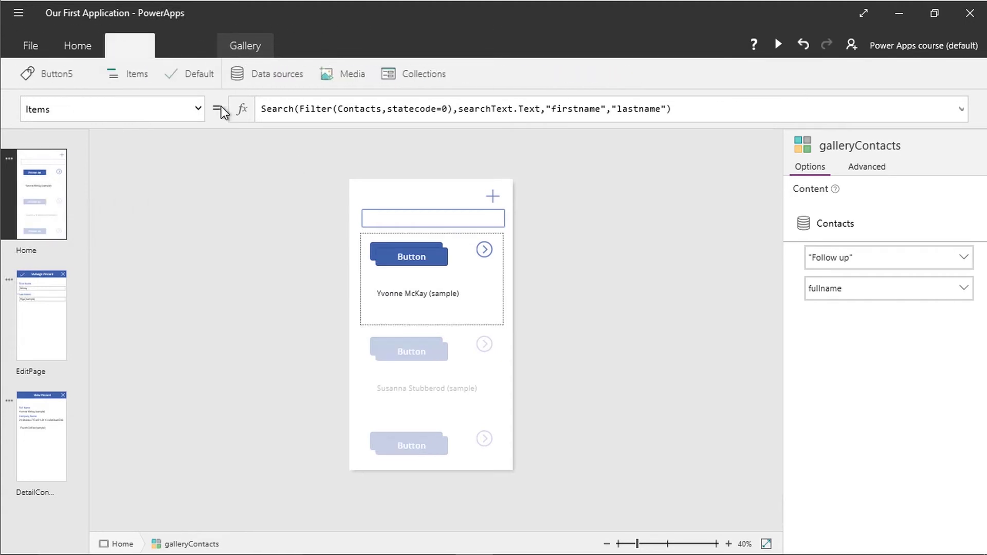
left_click_drag(409, 254, 401, 280)
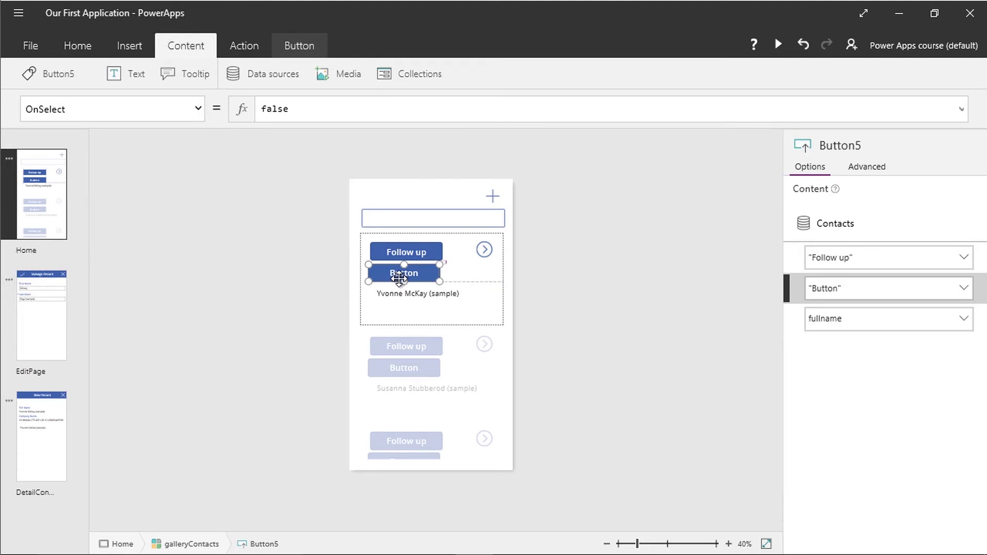
Step: Set the new gallery button's Text property to "Send NDA"
left_click(198, 114)
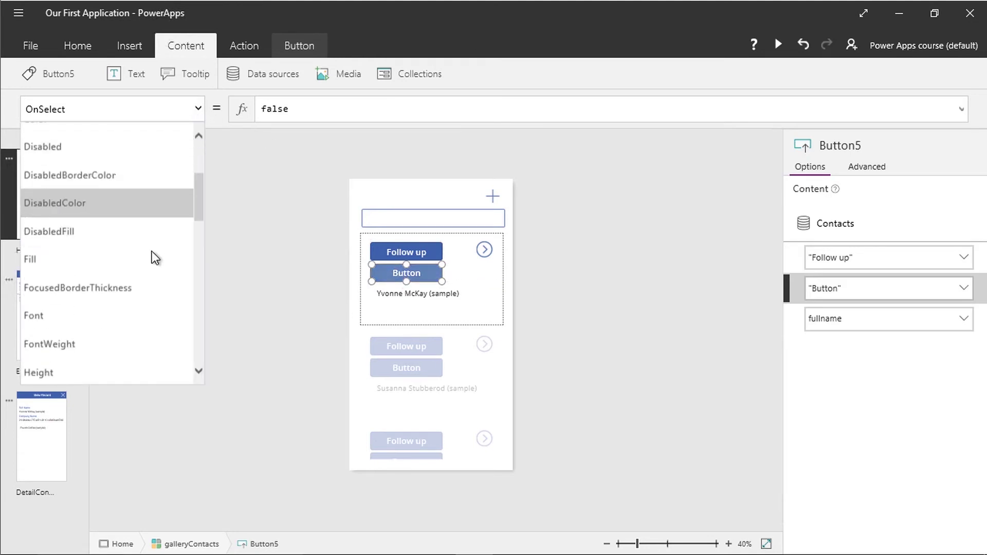
scroll(154, 259, "down", 4)
scroll(150, 265, "down", 5)
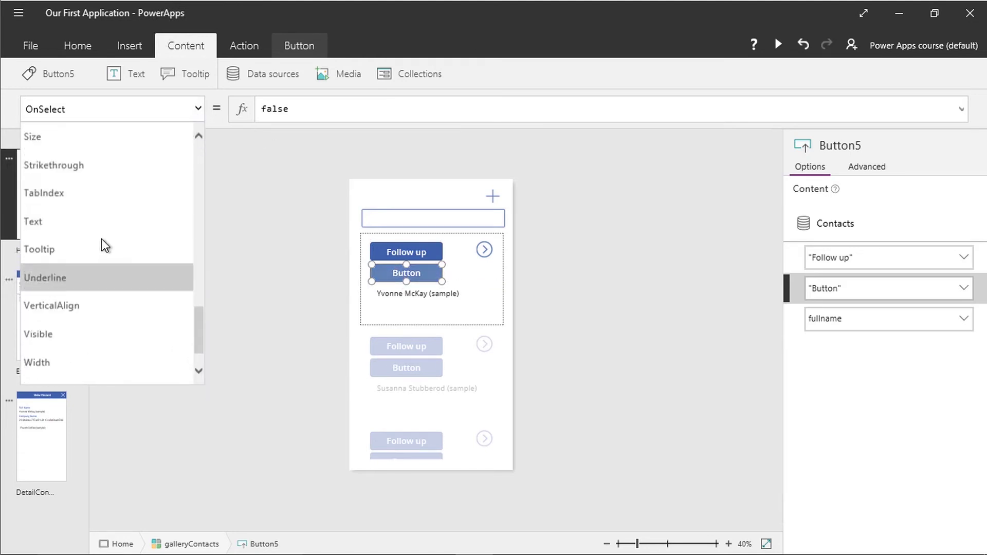
left_click(115, 221)
double_click(284, 109)
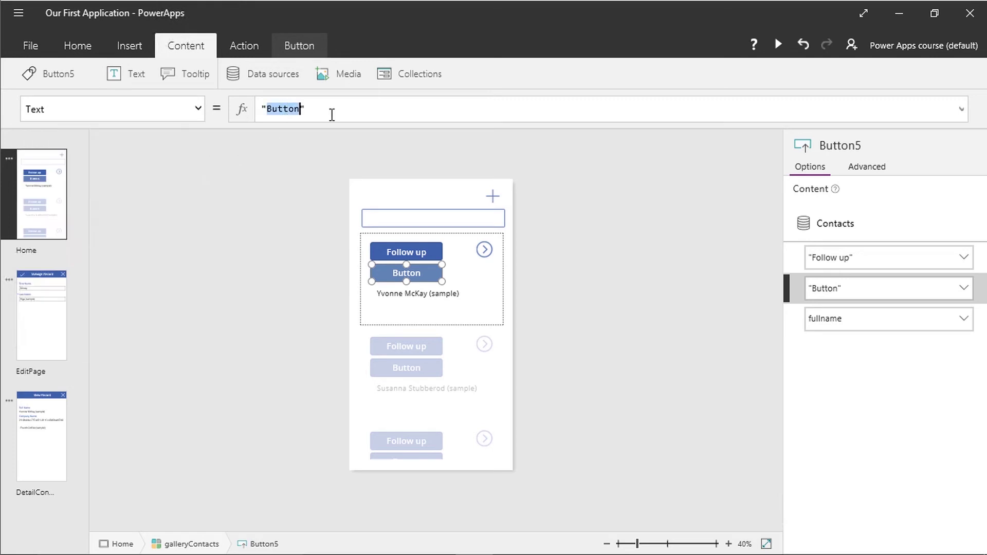
key("BackSpace")
type("Send ND")
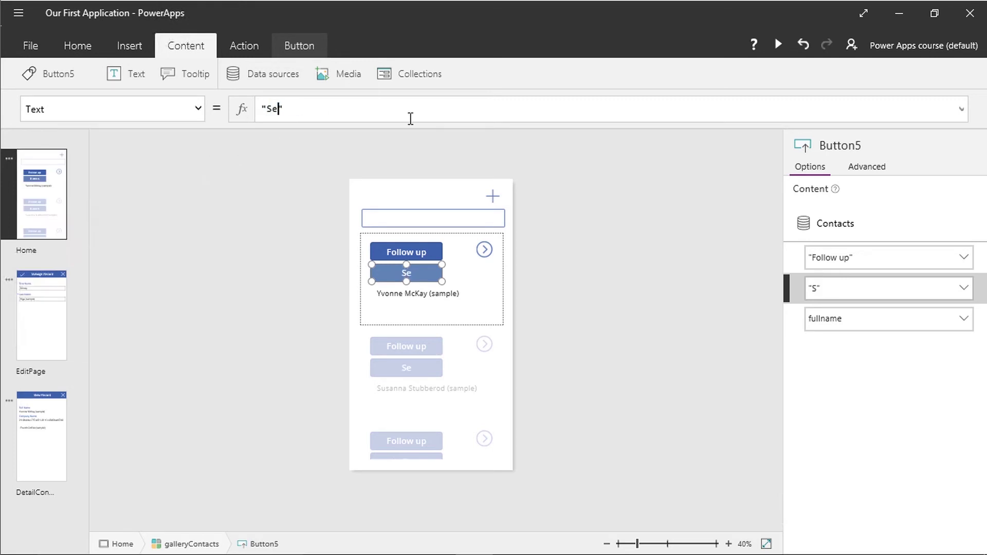
type("A")
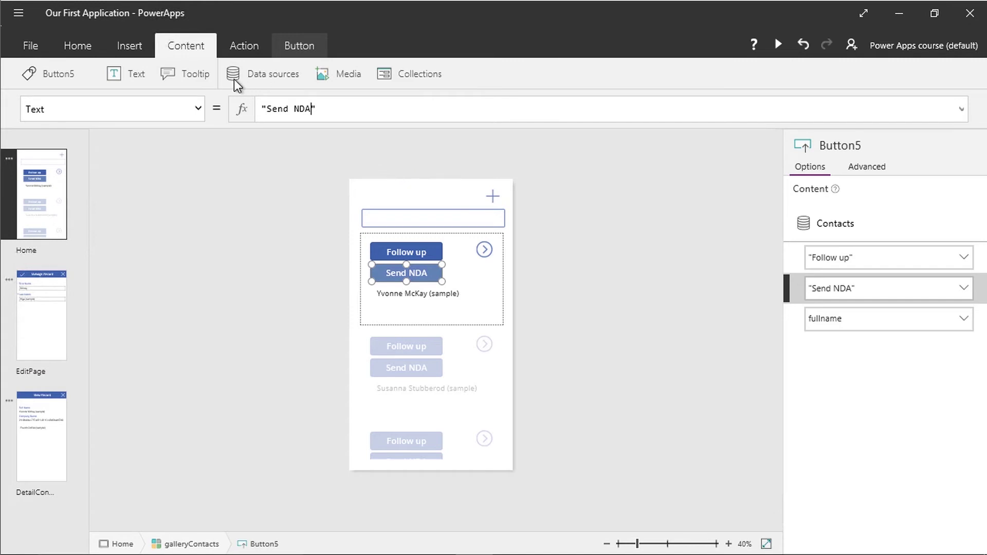
Step: Associate the Send NDA flow with the new gallery button's select action
left_click(244, 51)
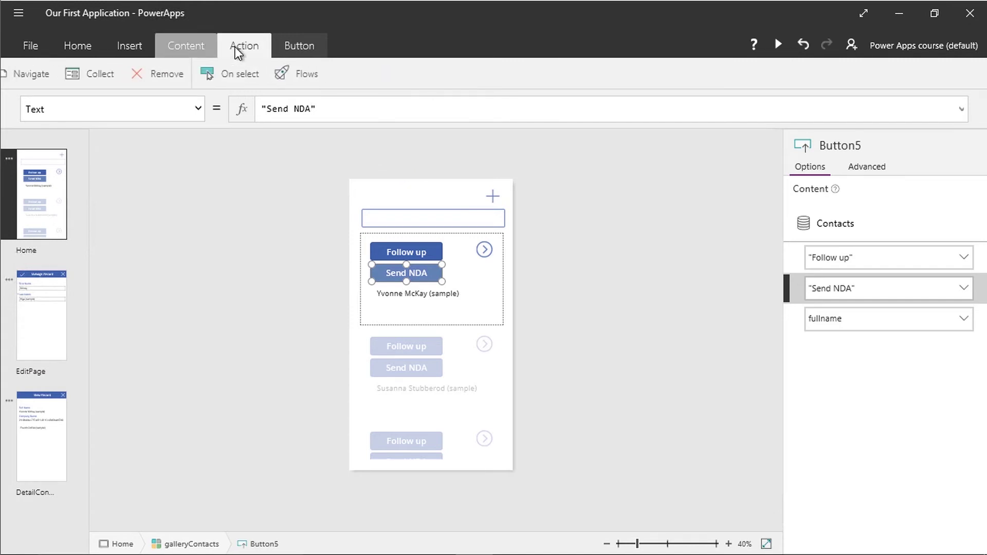
left_click(342, 77)
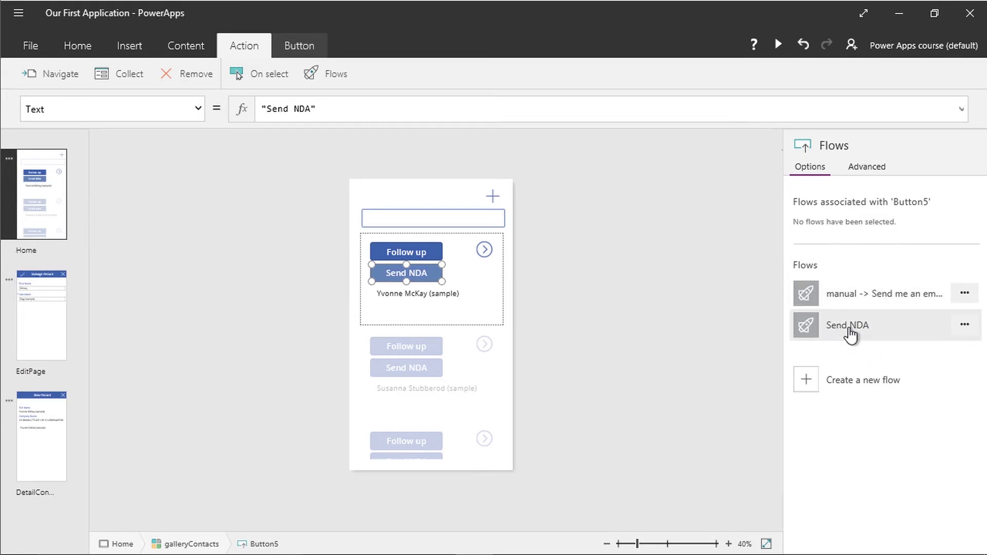
left_click(849, 335)
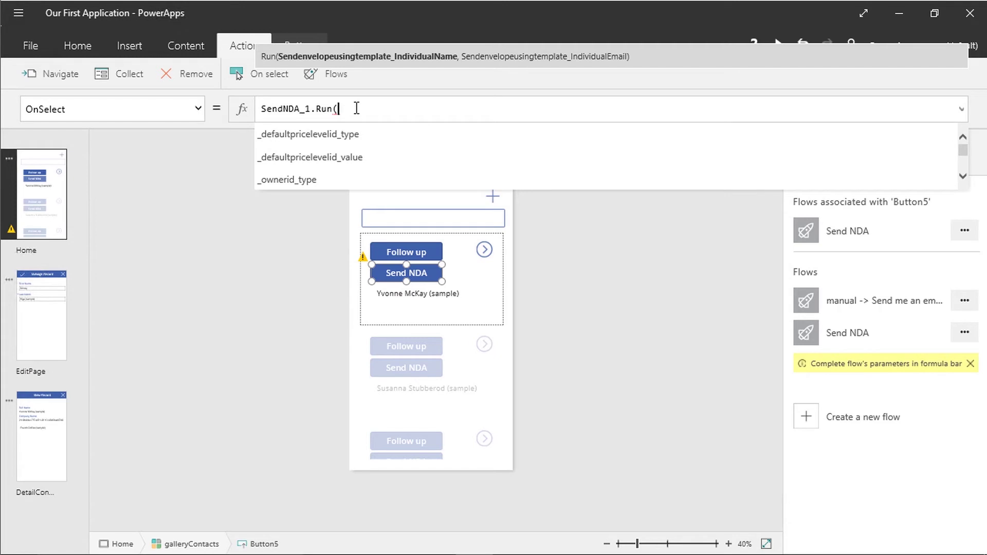
Step: Complete the Send NDA button's OnSelect formula as SendNDA_1.Run(ThisItem.fullname,ThisItem.emailaddress1)
type("ThisIt")
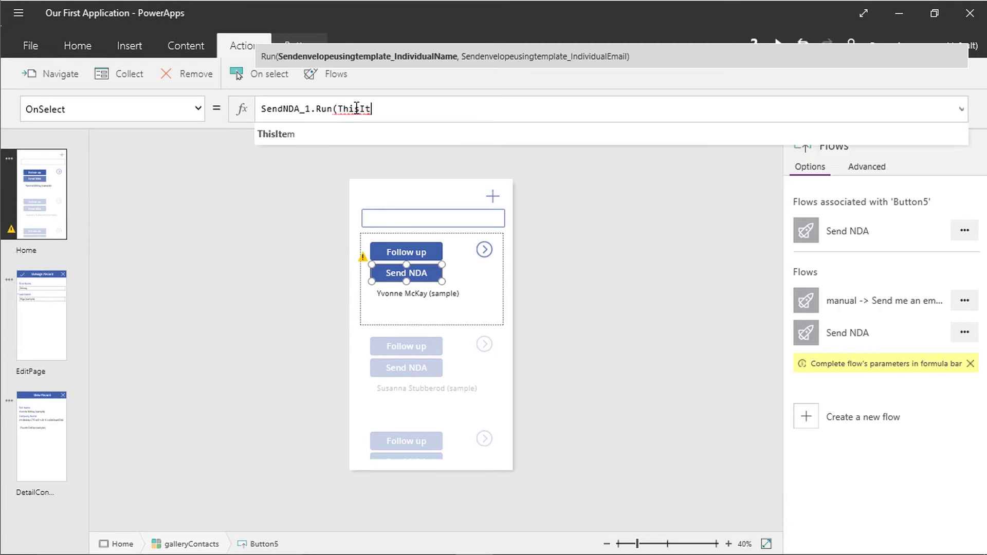
type("em.ful")
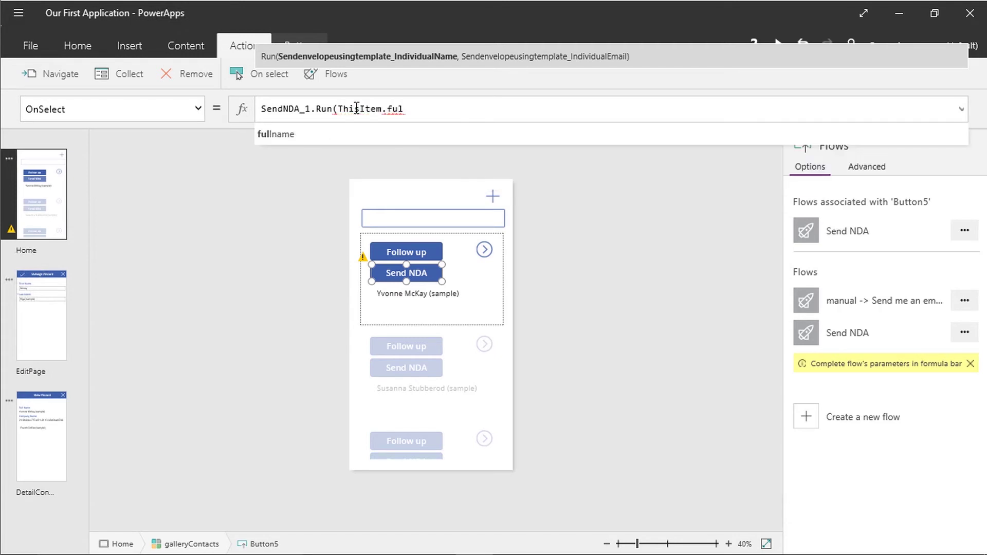
type("lname,")
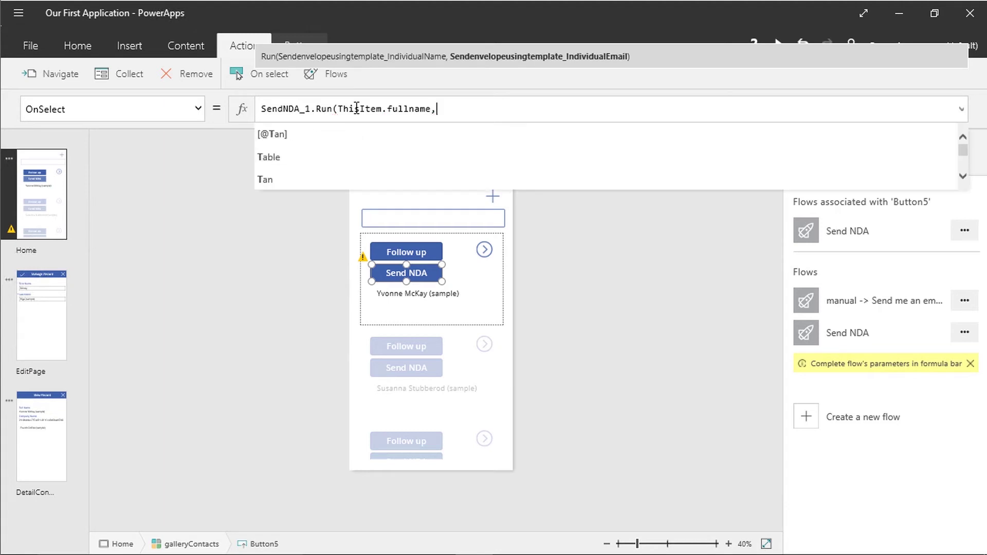
type("ThisItem.emai")
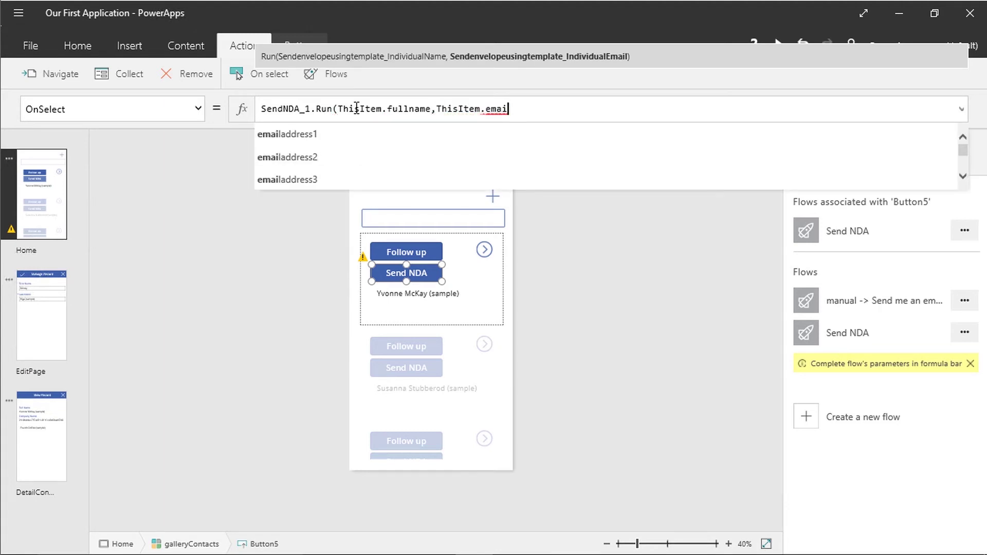
type("laddress1)")
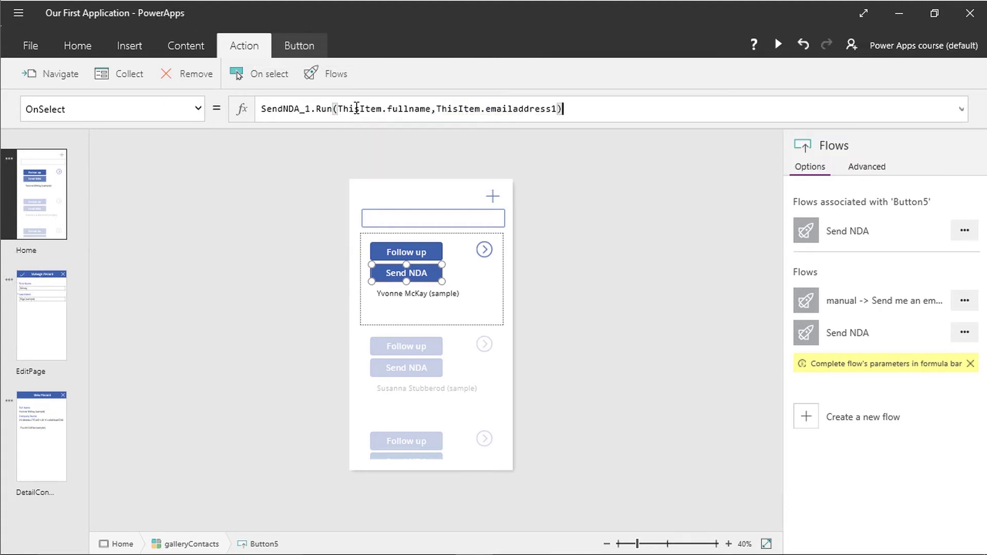
left_click(608, 229)
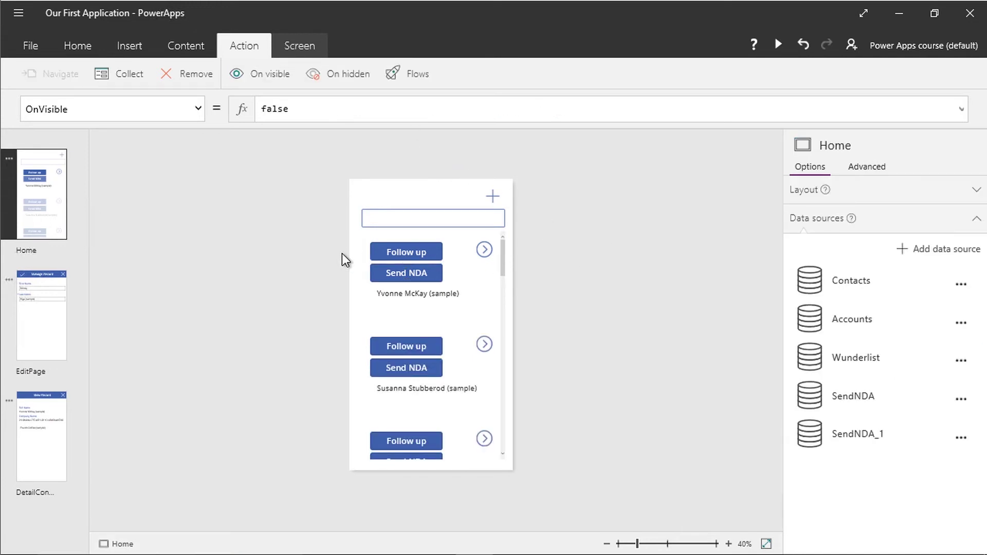
Step: Run Send NDA for the second contact in the app preview and switch to Microsoft Flow in the Edge browser
left_click(390, 280)
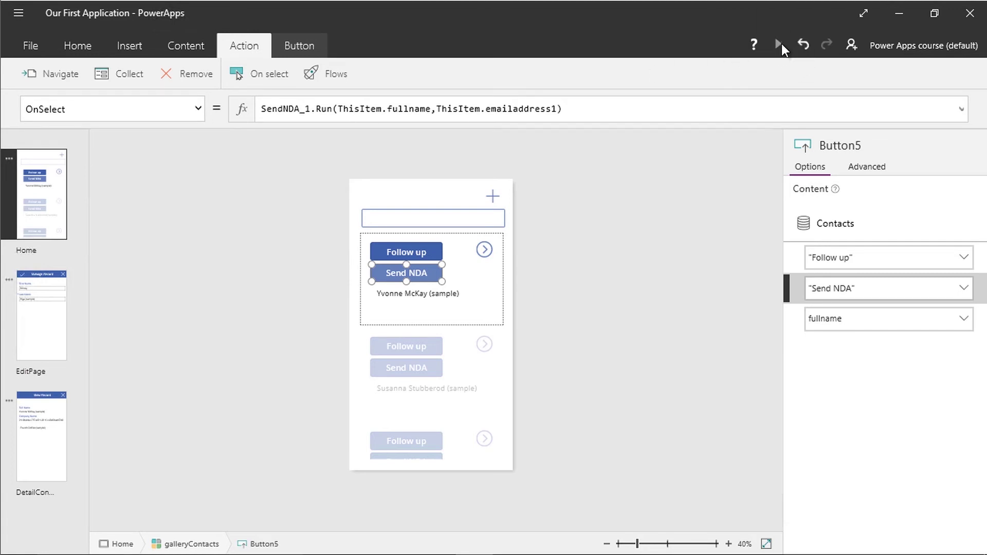
left_click(779, 44)
left_click(427, 373)
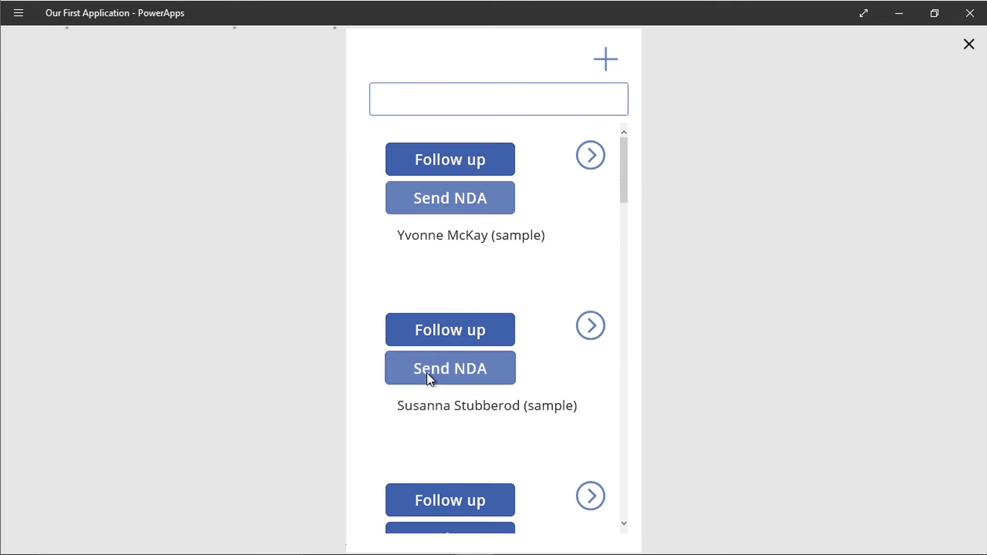
mouse_move(589, 550)
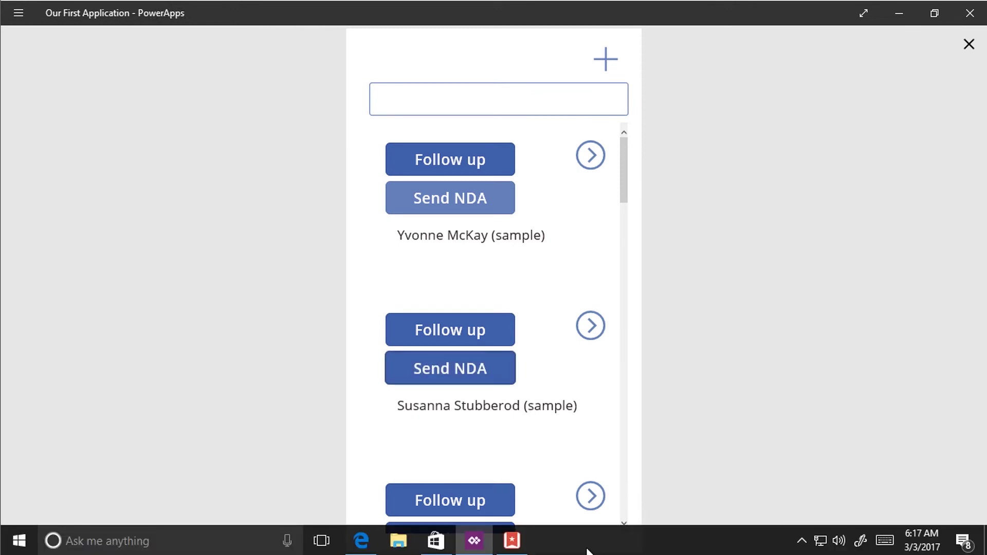
left_click(362, 541)
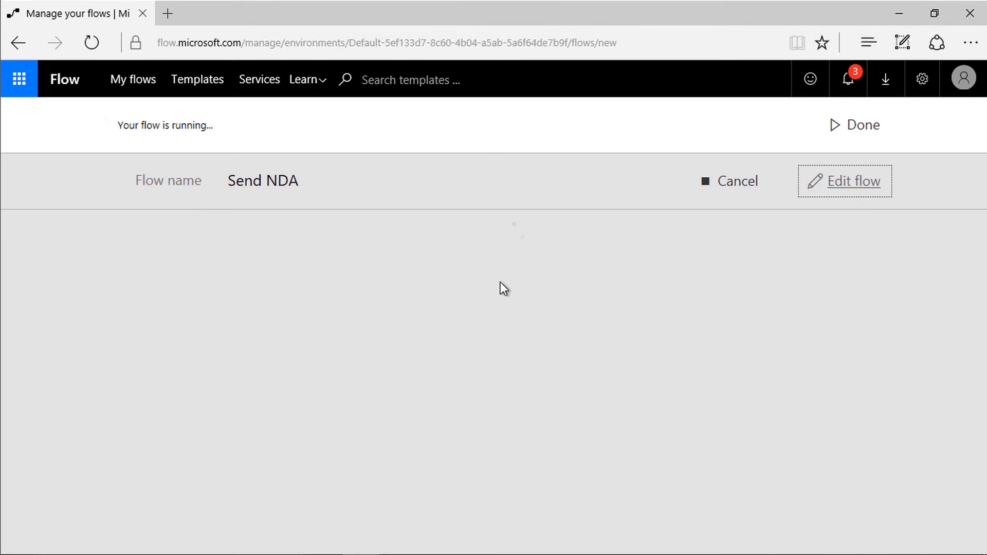